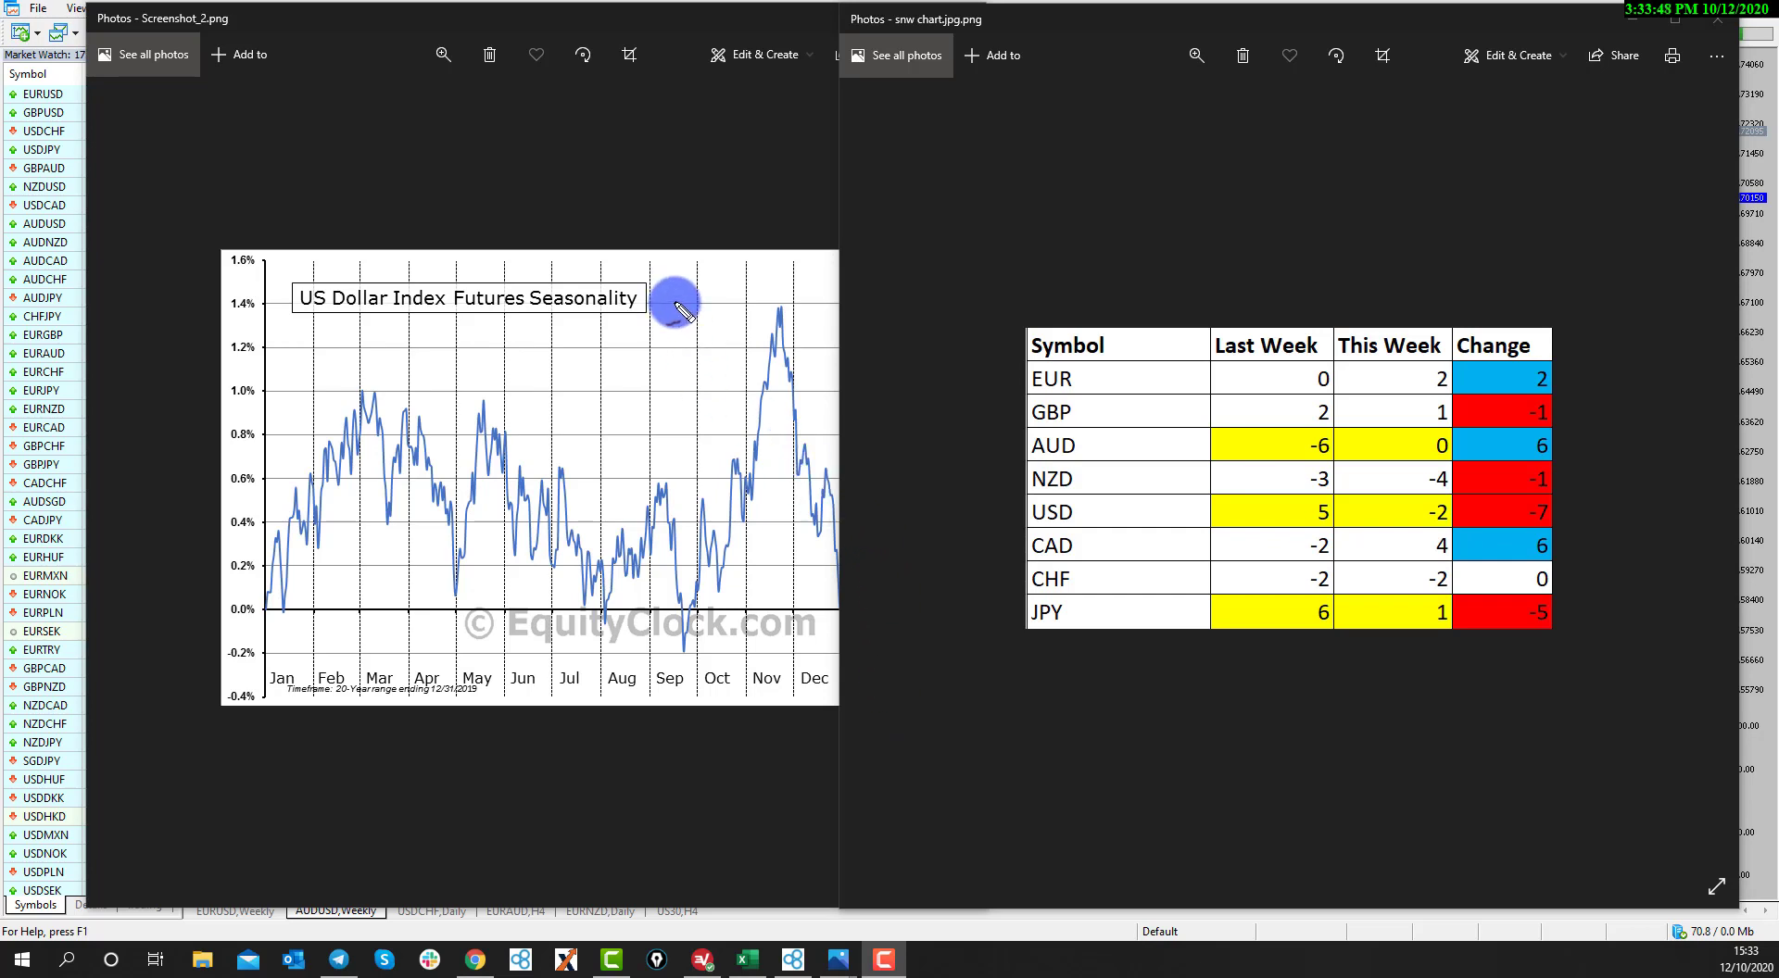
Outline the whole currency score table in red and circle the AUD row
left_click_drag(1005, 293, 1191, 303)
mouse_move(1496, 319)
left_mouse_down()
mouse_move(1616, 503)
mouse_move(1553, 667)
mouse_move(985, 651)
mouse_move(1019, 269)
left_mouse_up()
mouse_move(1117, 428)
left_mouse_down()
mouse_move(984, 448)
mouse_move(1127, 441)
mouse_move(945, 433)
left_mouse_up()
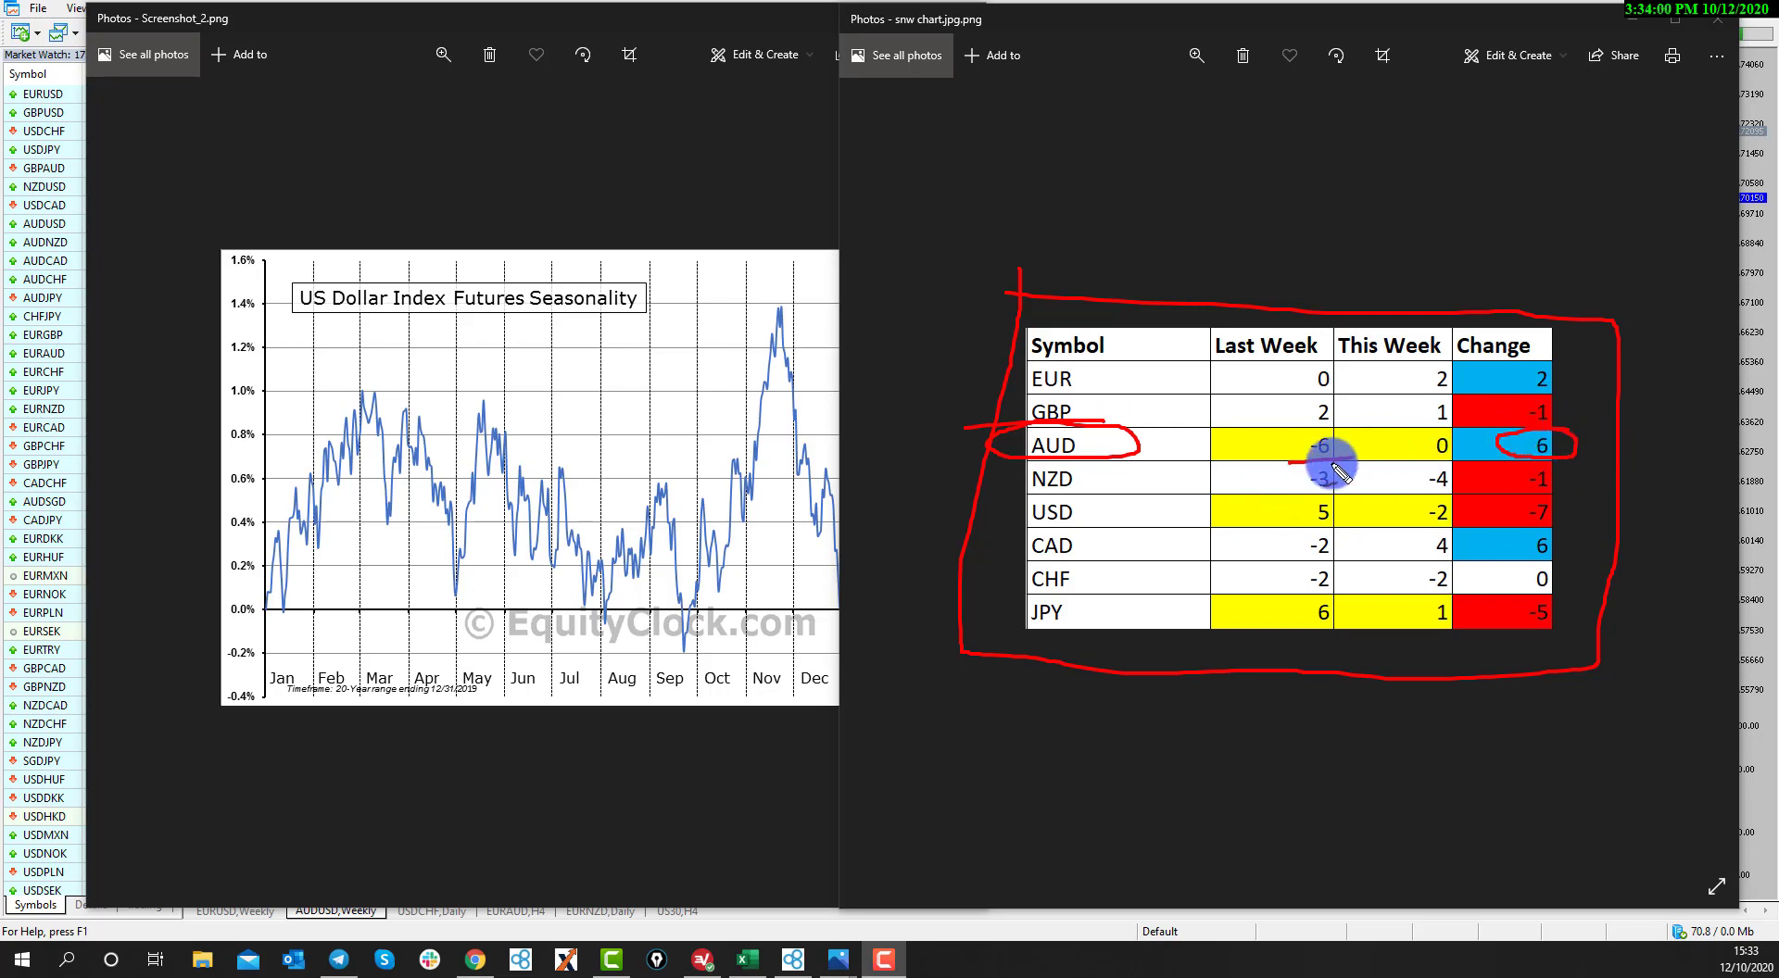
Circle USD and its last-week 5, bracket AUD and USD, add an upward arrow, and circle the seasonality title
left_click_drag(1105, 500, 995, 512)
mouse_move(1314, 497)
left_mouse_down()
mouse_move(1277, 517)
mouse_move(1323, 498)
left_mouse_up()
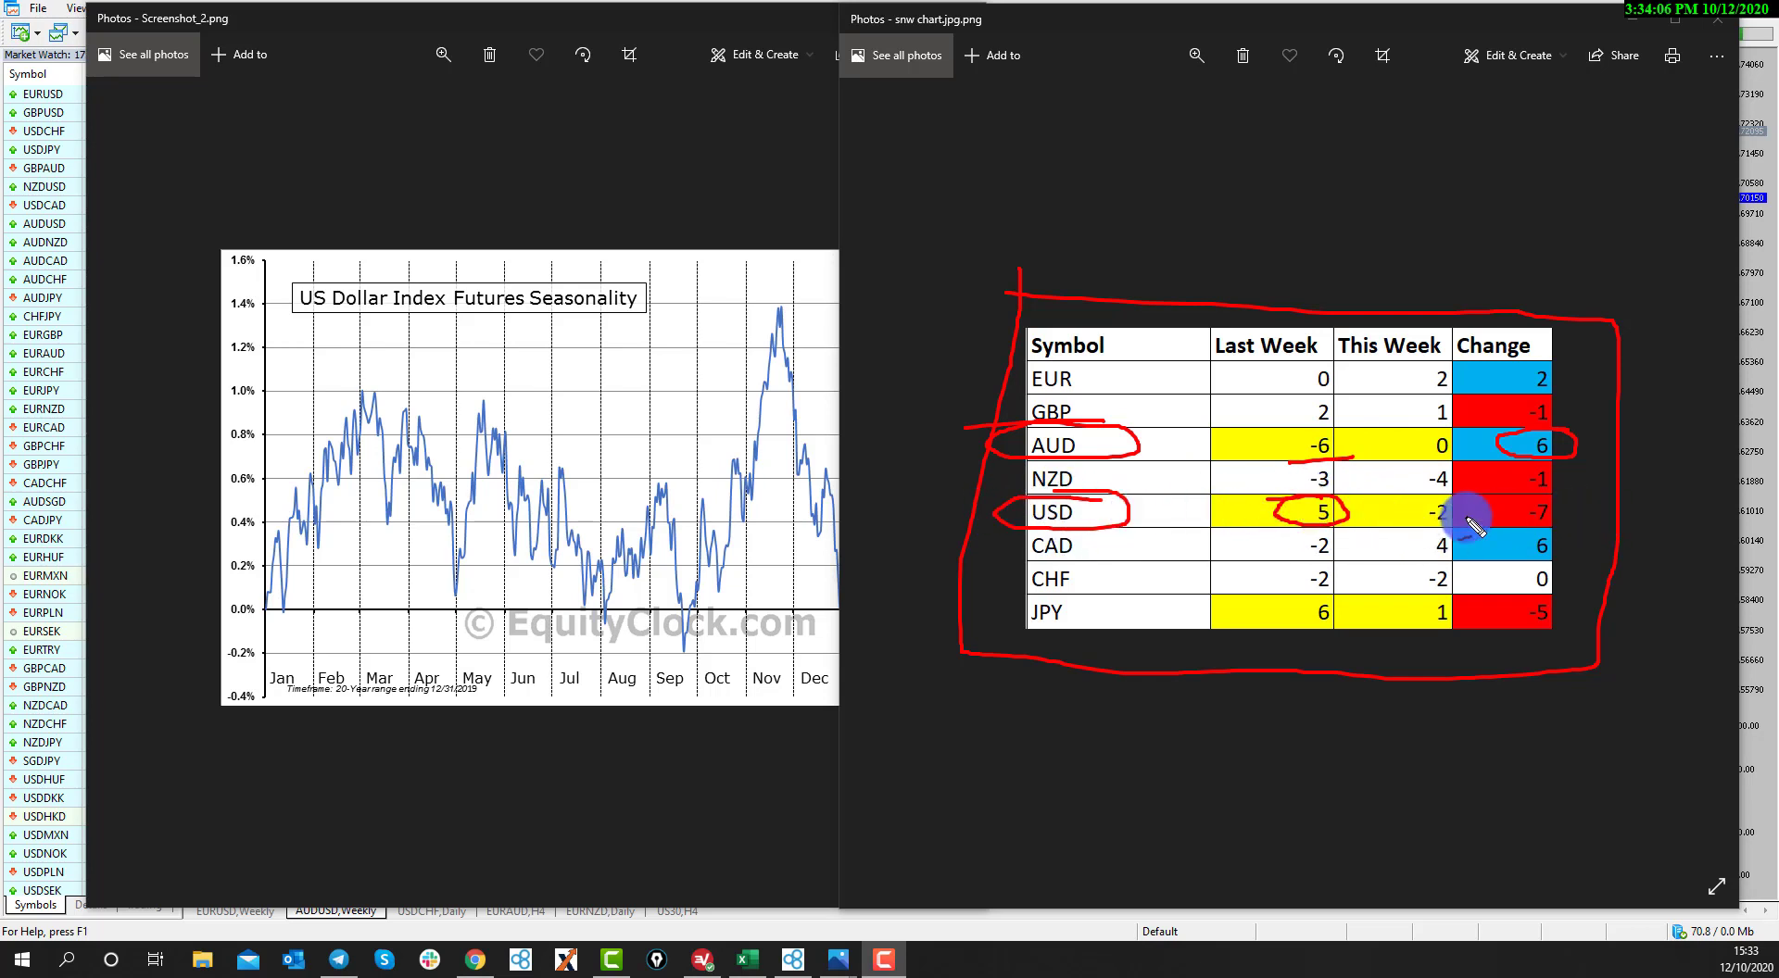
left_click_drag(996, 446, 971, 496)
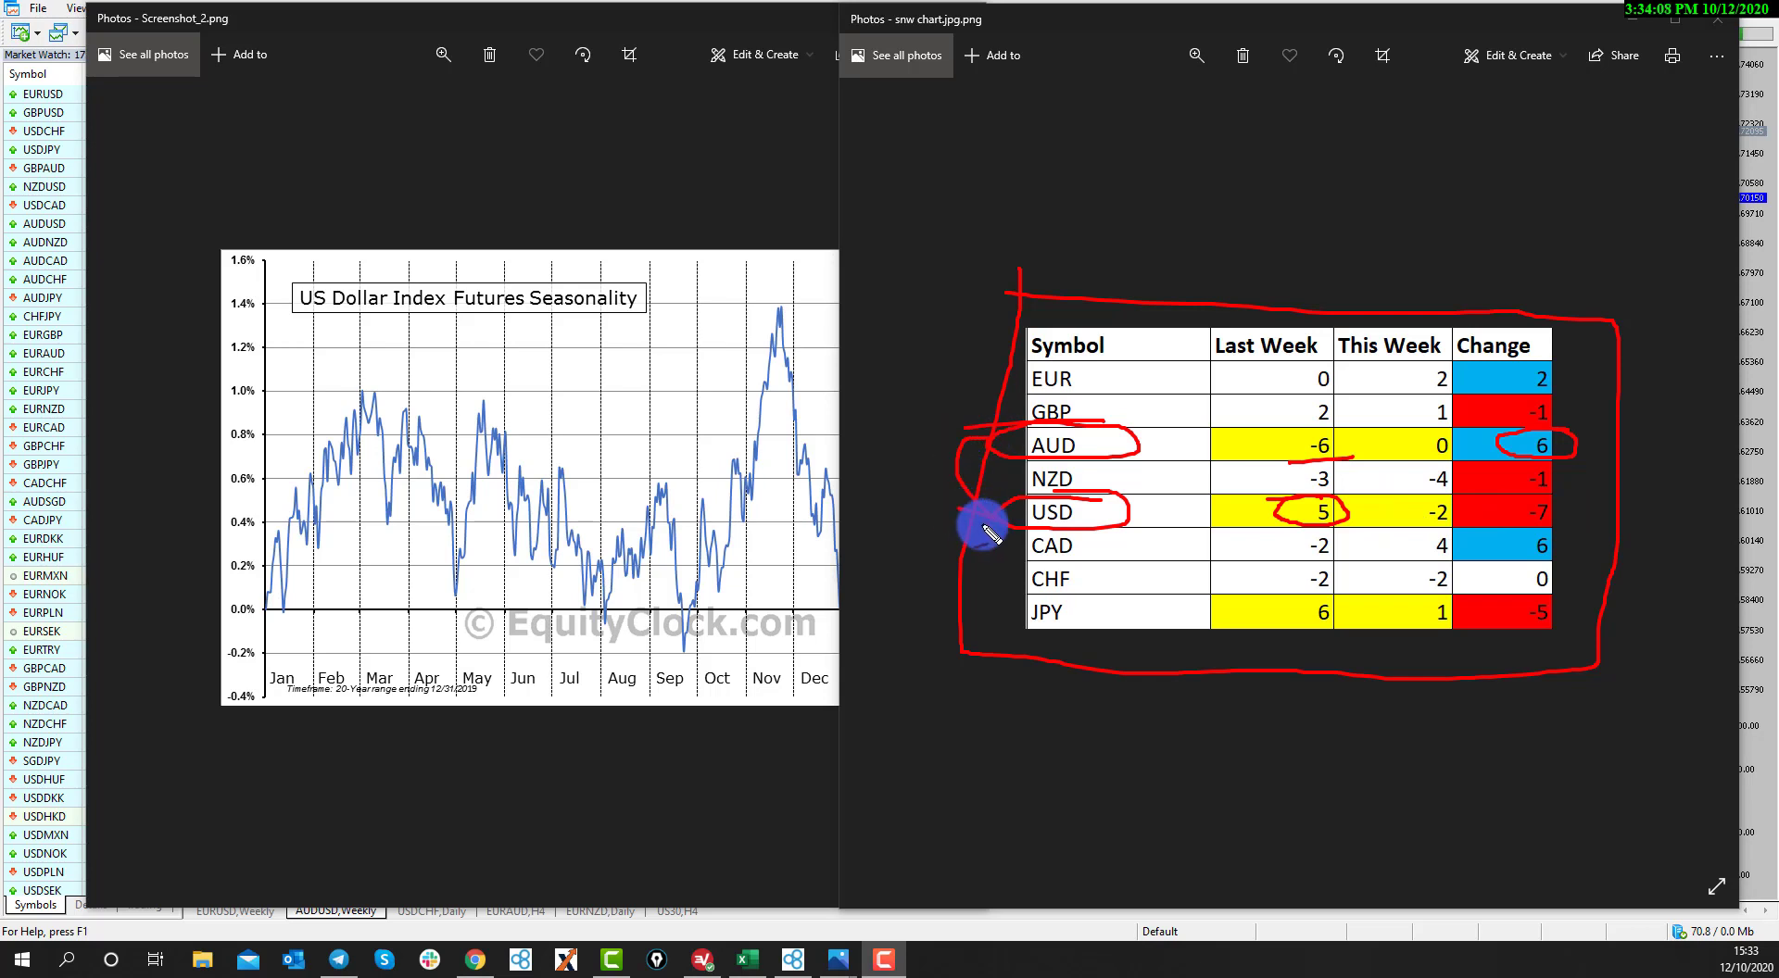
mouse_move(896, 491)
left_mouse_down()
mouse_move(914, 370)
mouse_move(924, 401)
left_mouse_up()
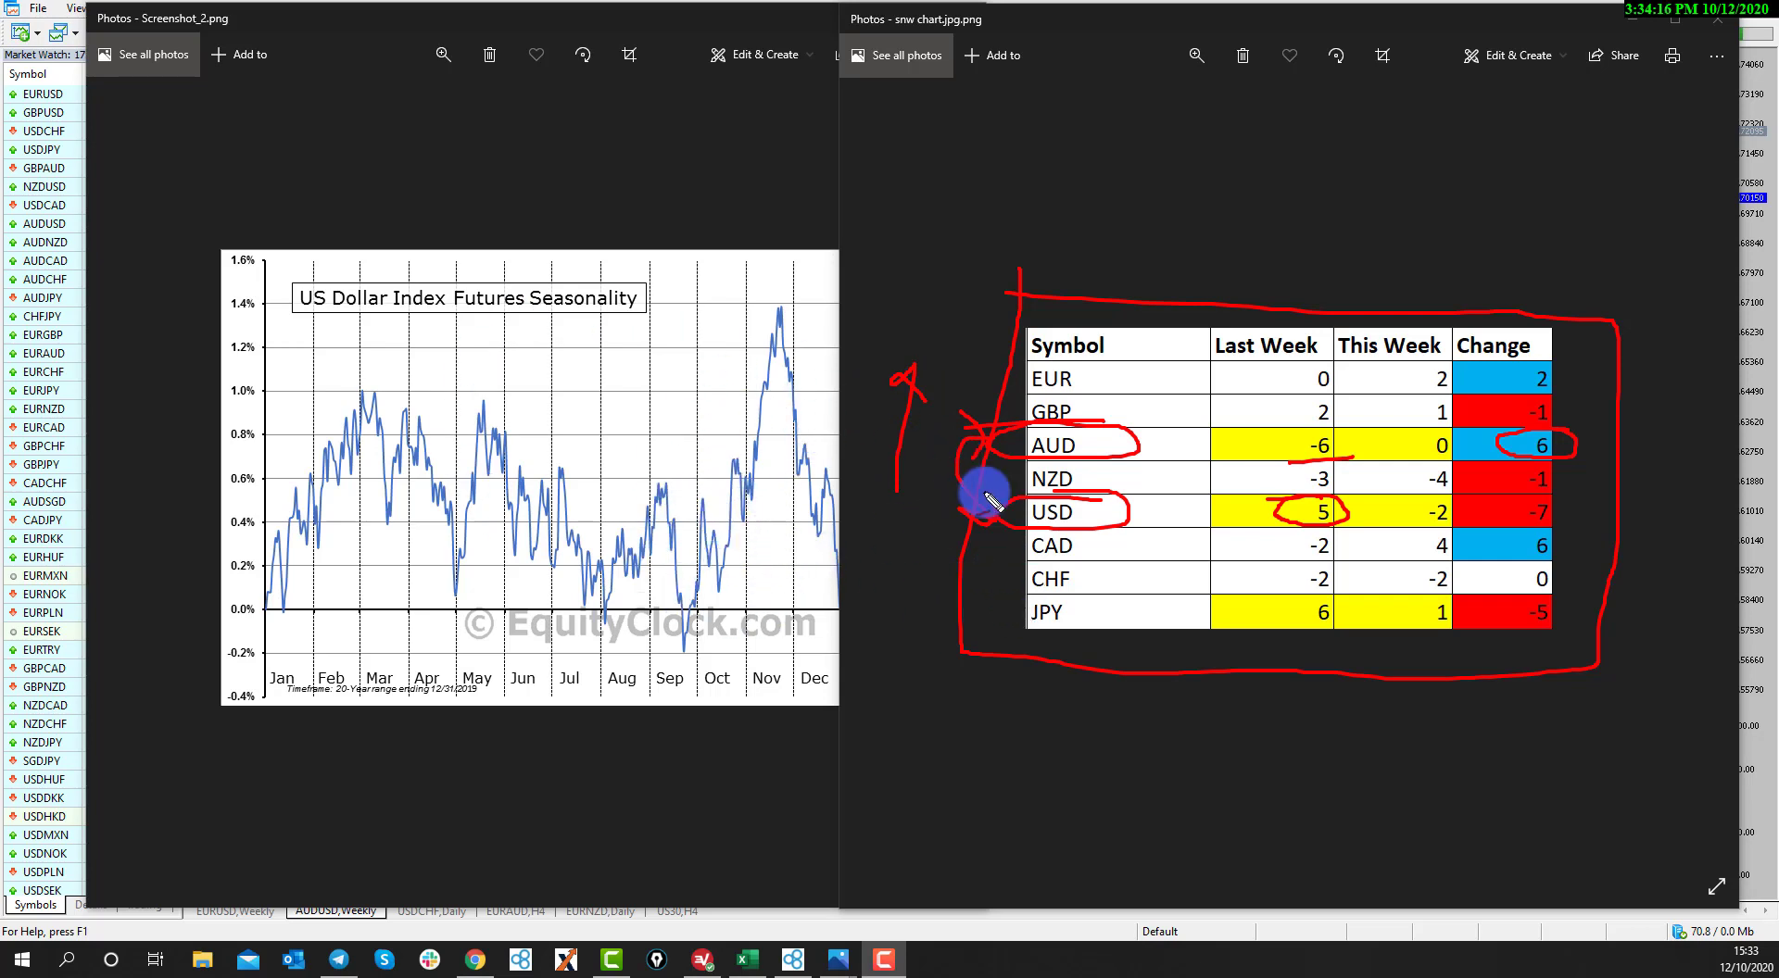
mouse_move(230, 227)
left_mouse_down()
mouse_move(659, 278)
mouse_move(588, 334)
mouse_move(295, 350)
mouse_move(274, 245)
left_mouse_up()
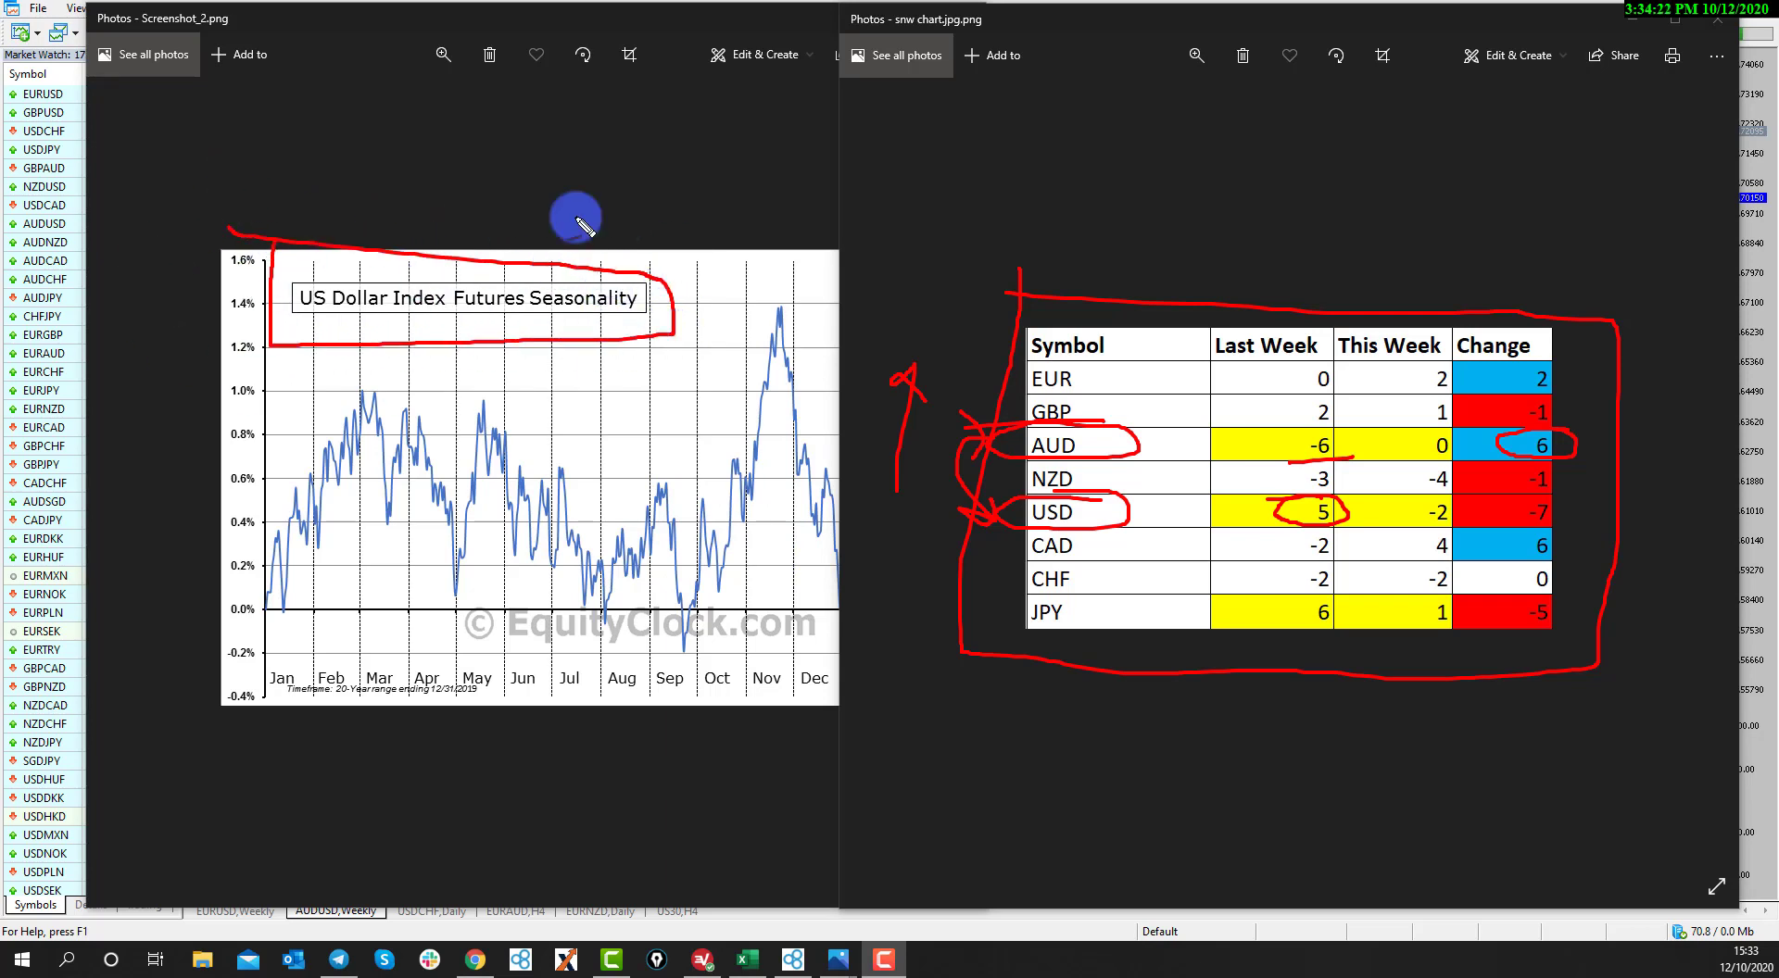
Circle the September low and November peak, joined by red arrows rising through October
left_click_drag(695, 630, 619, 638)
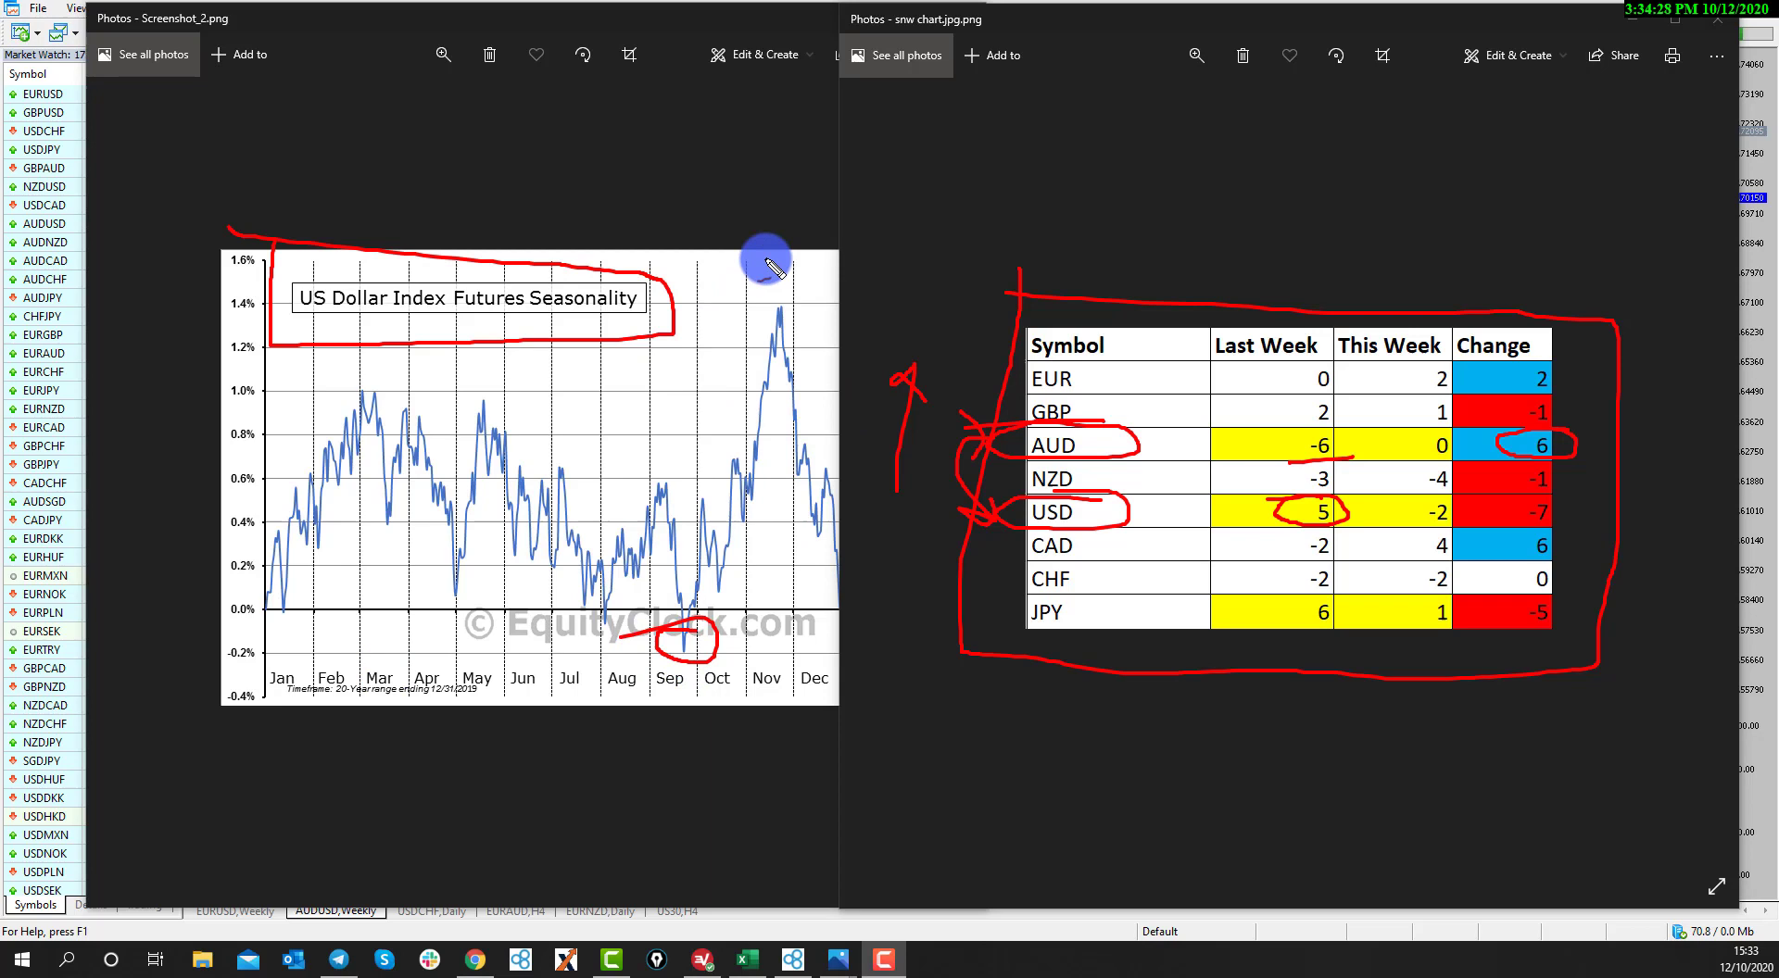
left_click_drag(770, 345, 756, 300)
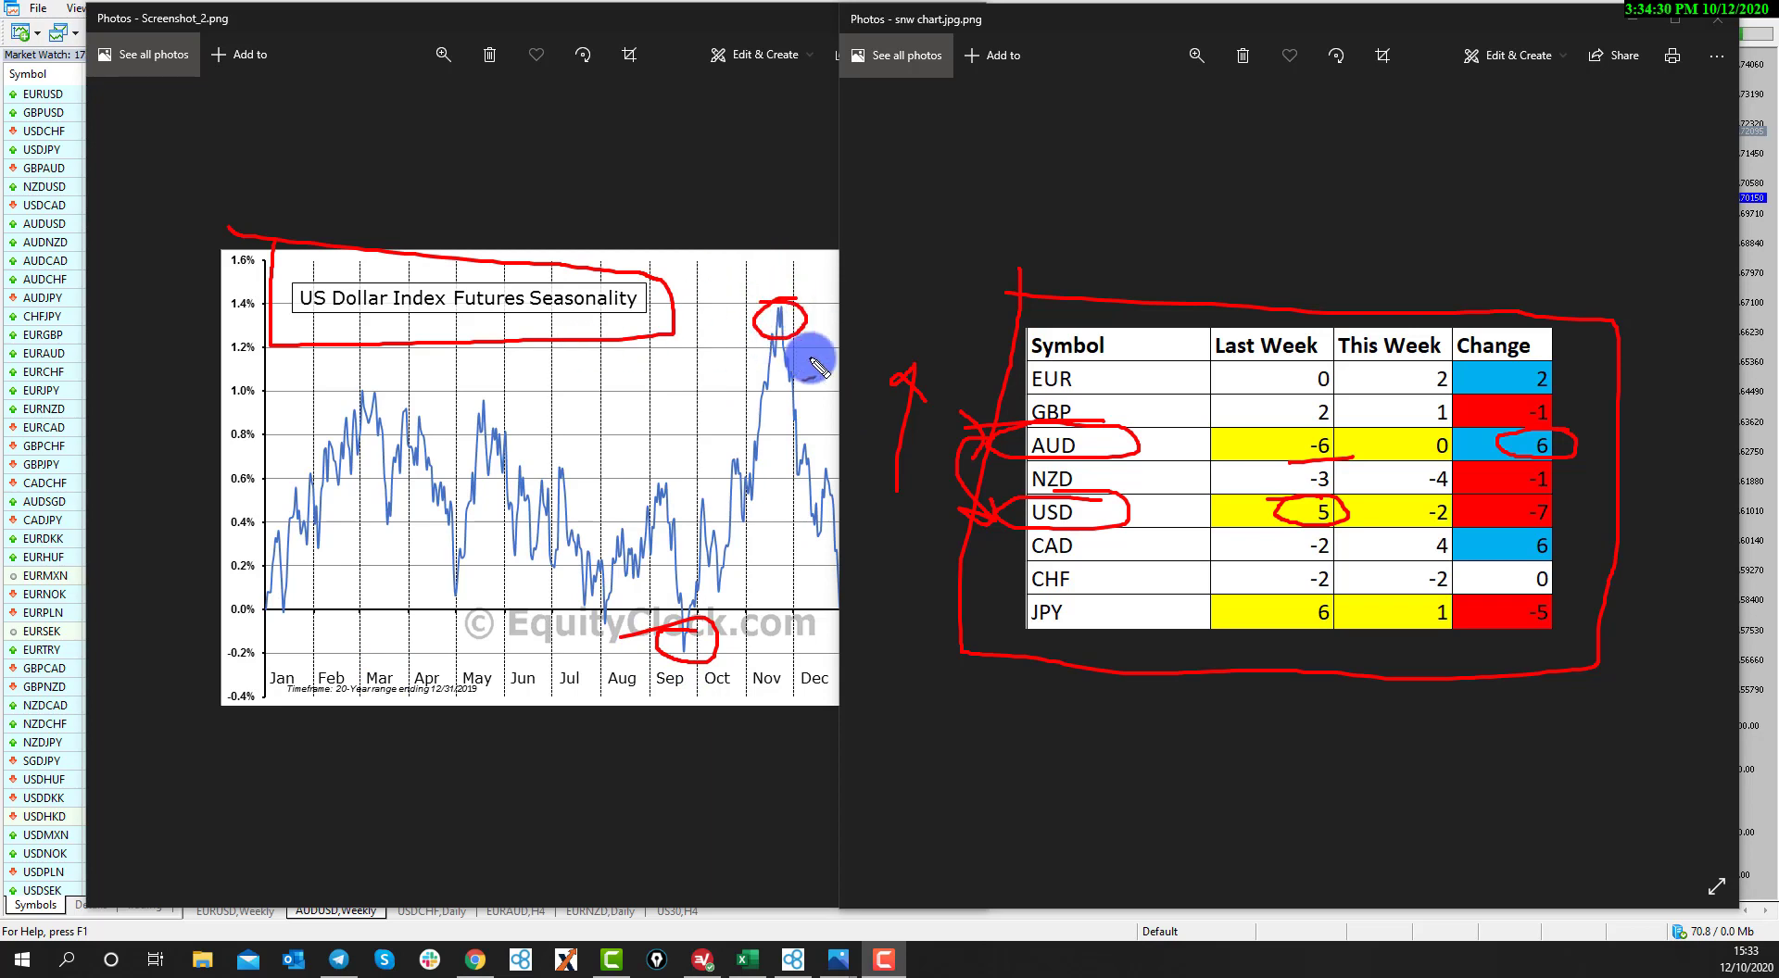
left_click_drag(702, 495, 734, 557)
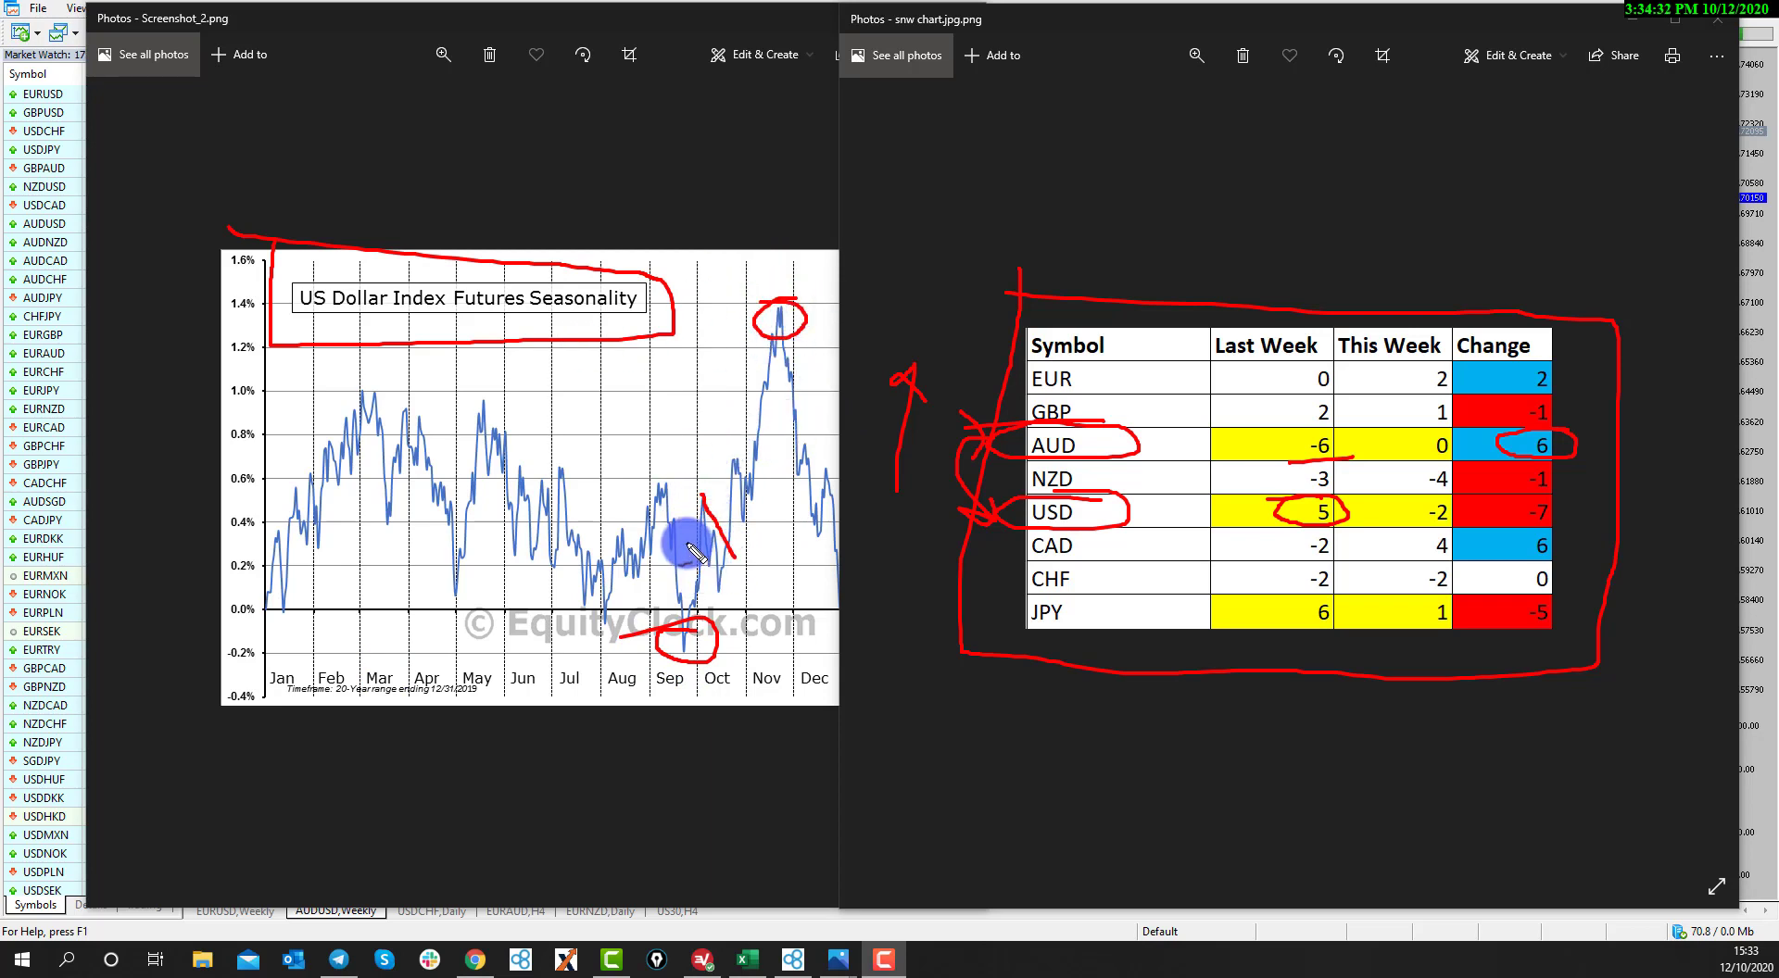
mouse_move(735, 556)
left_mouse_down()
mouse_move(762, 386)
mouse_move(779, 411)
left_mouse_up()
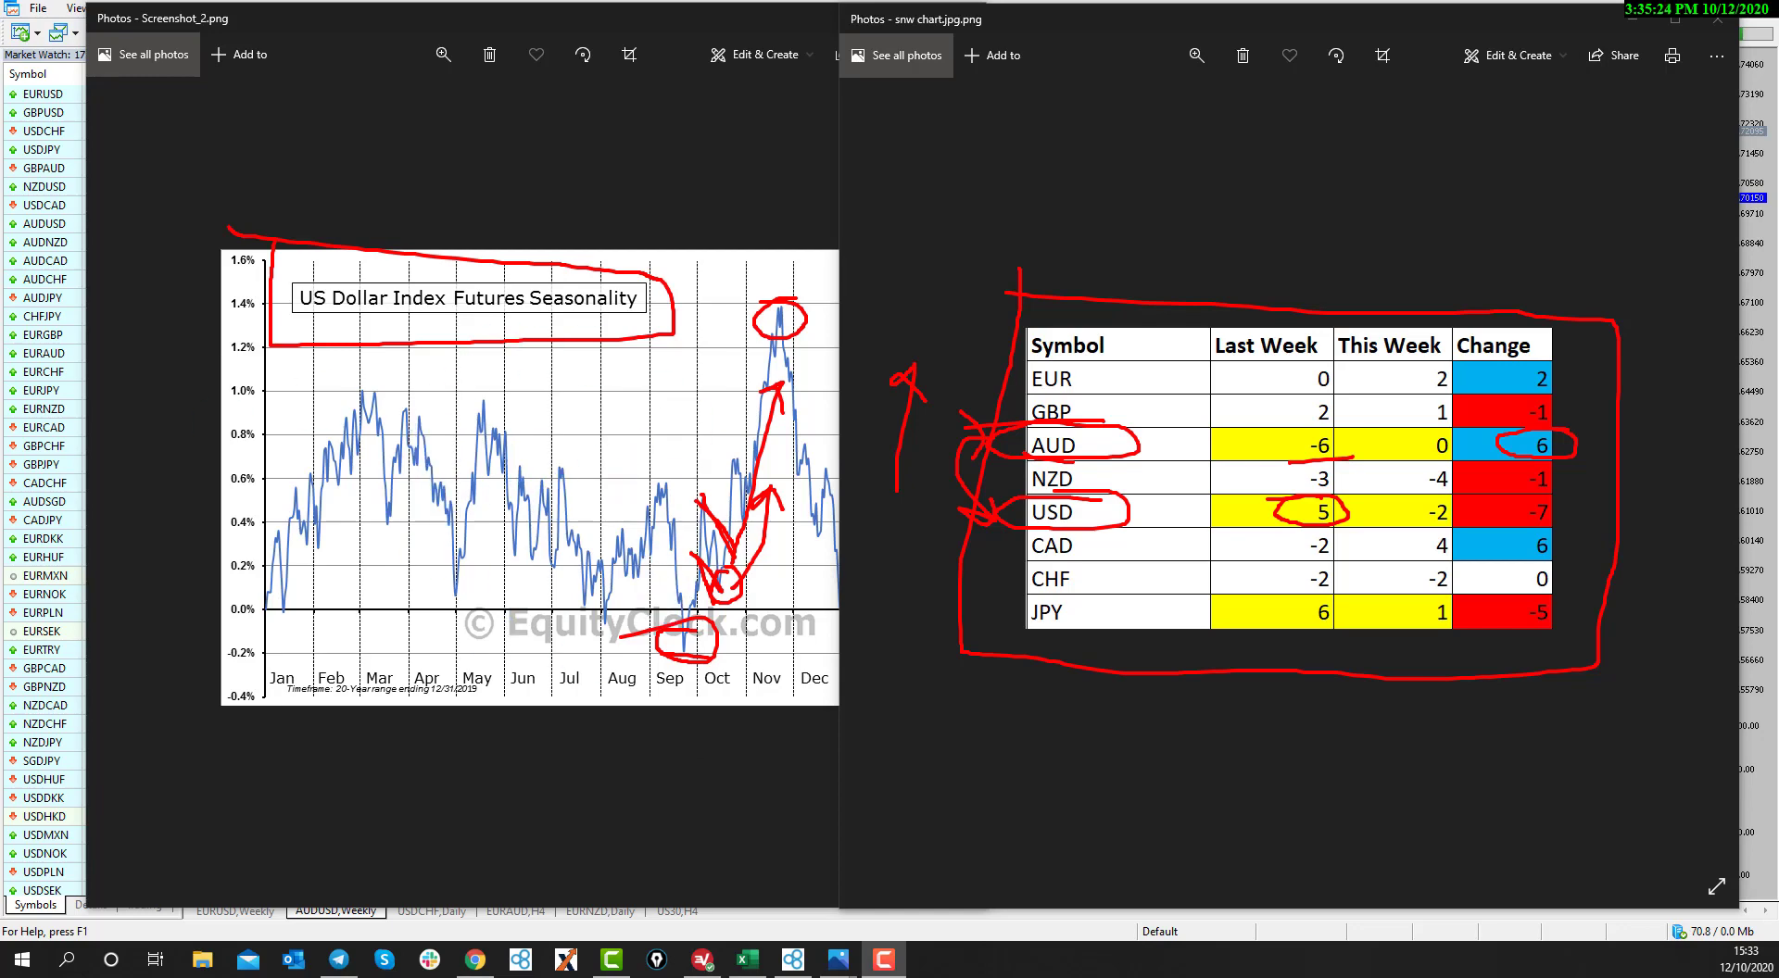
Clear all the red pen annotations from the screen
key("Escape")
Minimize both Photos windows, then trace the March 2020 rally and circle the June 2020 peak
left_click(1633, 19)
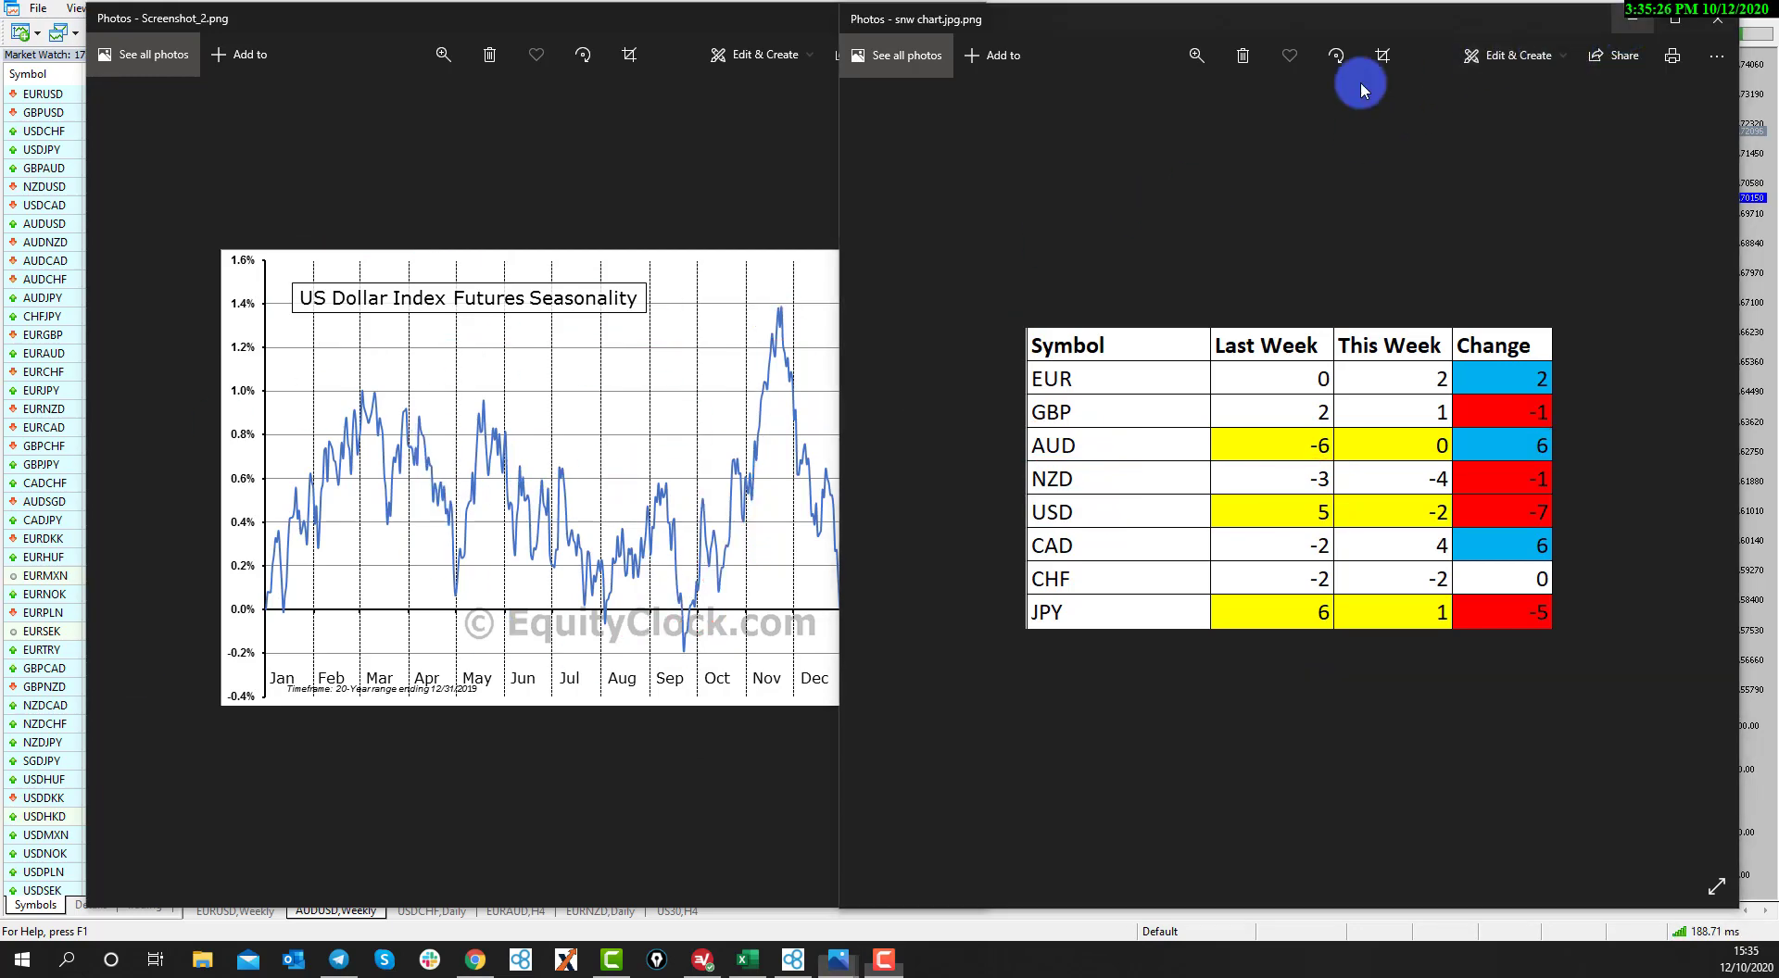
left_click(871, 18)
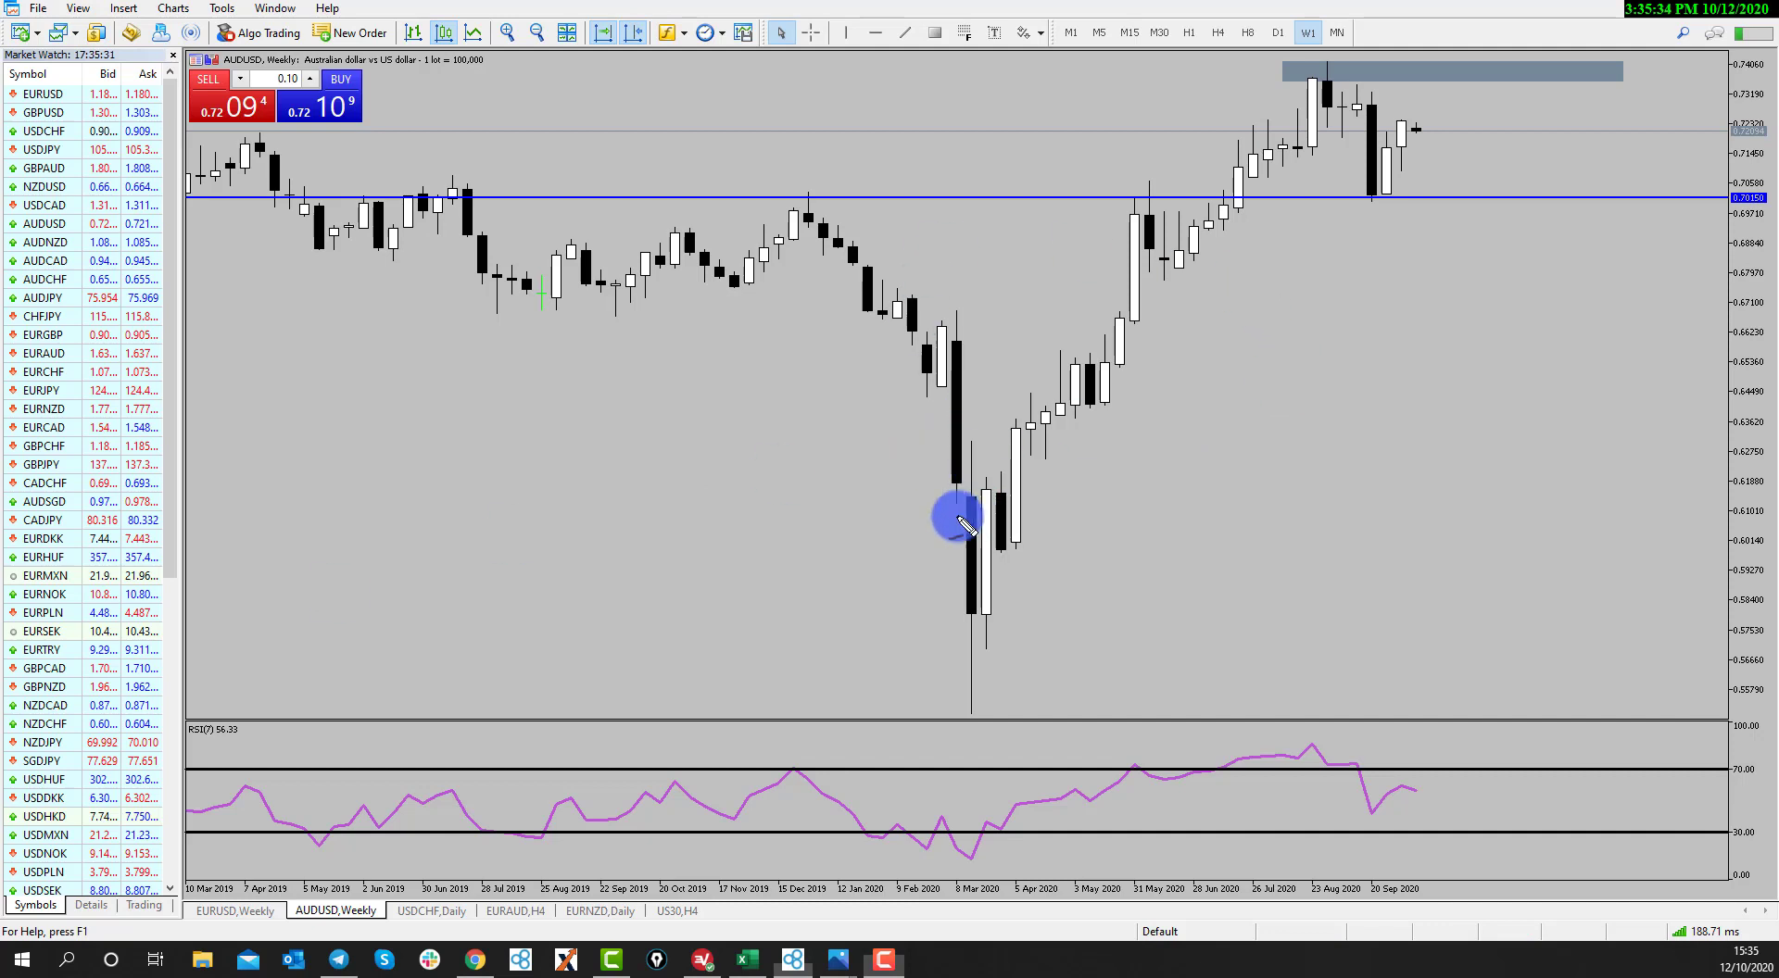
mouse_move(966, 535)
left_mouse_down()
mouse_move(1142, 257)
mouse_move(1169, 228)
mouse_move(1227, 222)
mouse_move(1319, 83)
mouse_move(1381, 194)
left_mouse_up()
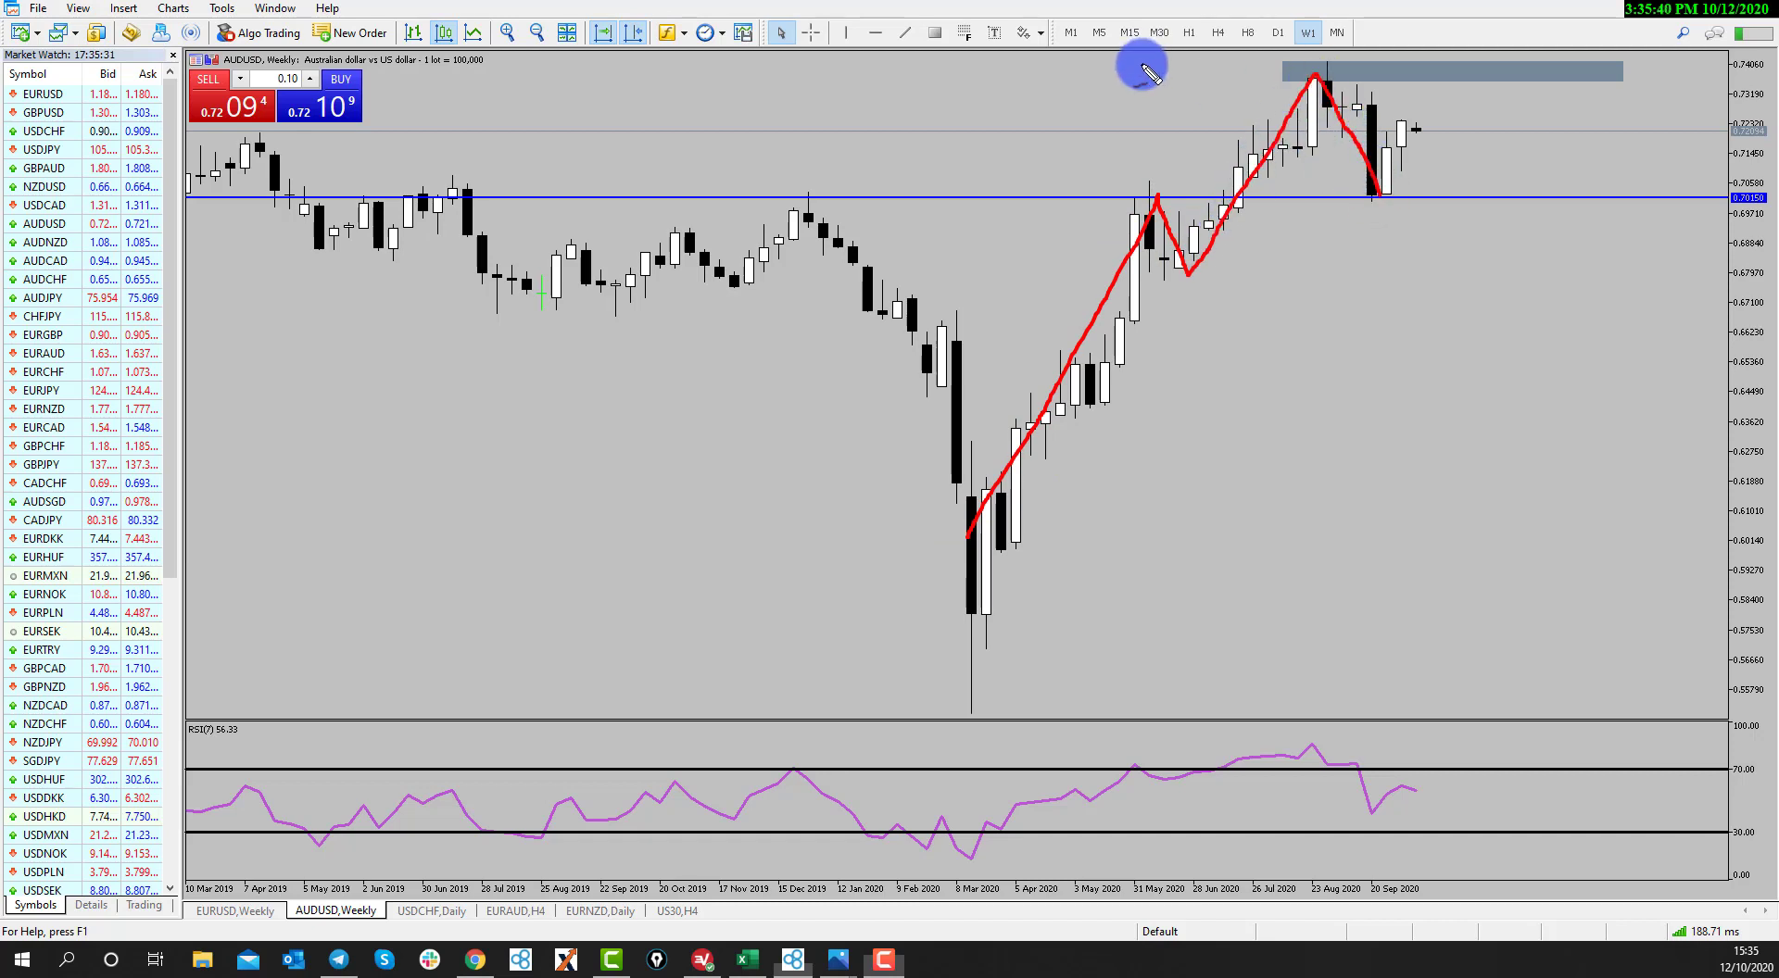
mouse_move(1159, 161)
left_mouse_down()
mouse_move(1100, 187)
mouse_move(1179, 226)
mouse_move(1117, 176)
left_mouse_up()
Sketch a breakout path with horizontal levels, a check mark over June 2020, and an arrow from September 2020
mouse_move(1195, 556)
left_mouse_down()
mouse_move(1330, 452)
mouse_move(1418, 322)
mouse_move(1462, 418)
left_mouse_up()
left_click_drag(1262, 423, 1489, 433)
mouse_move(1306, 389)
left_mouse_down()
mouse_move(1341, 410)
mouse_move(1321, 416)
left_mouse_up()
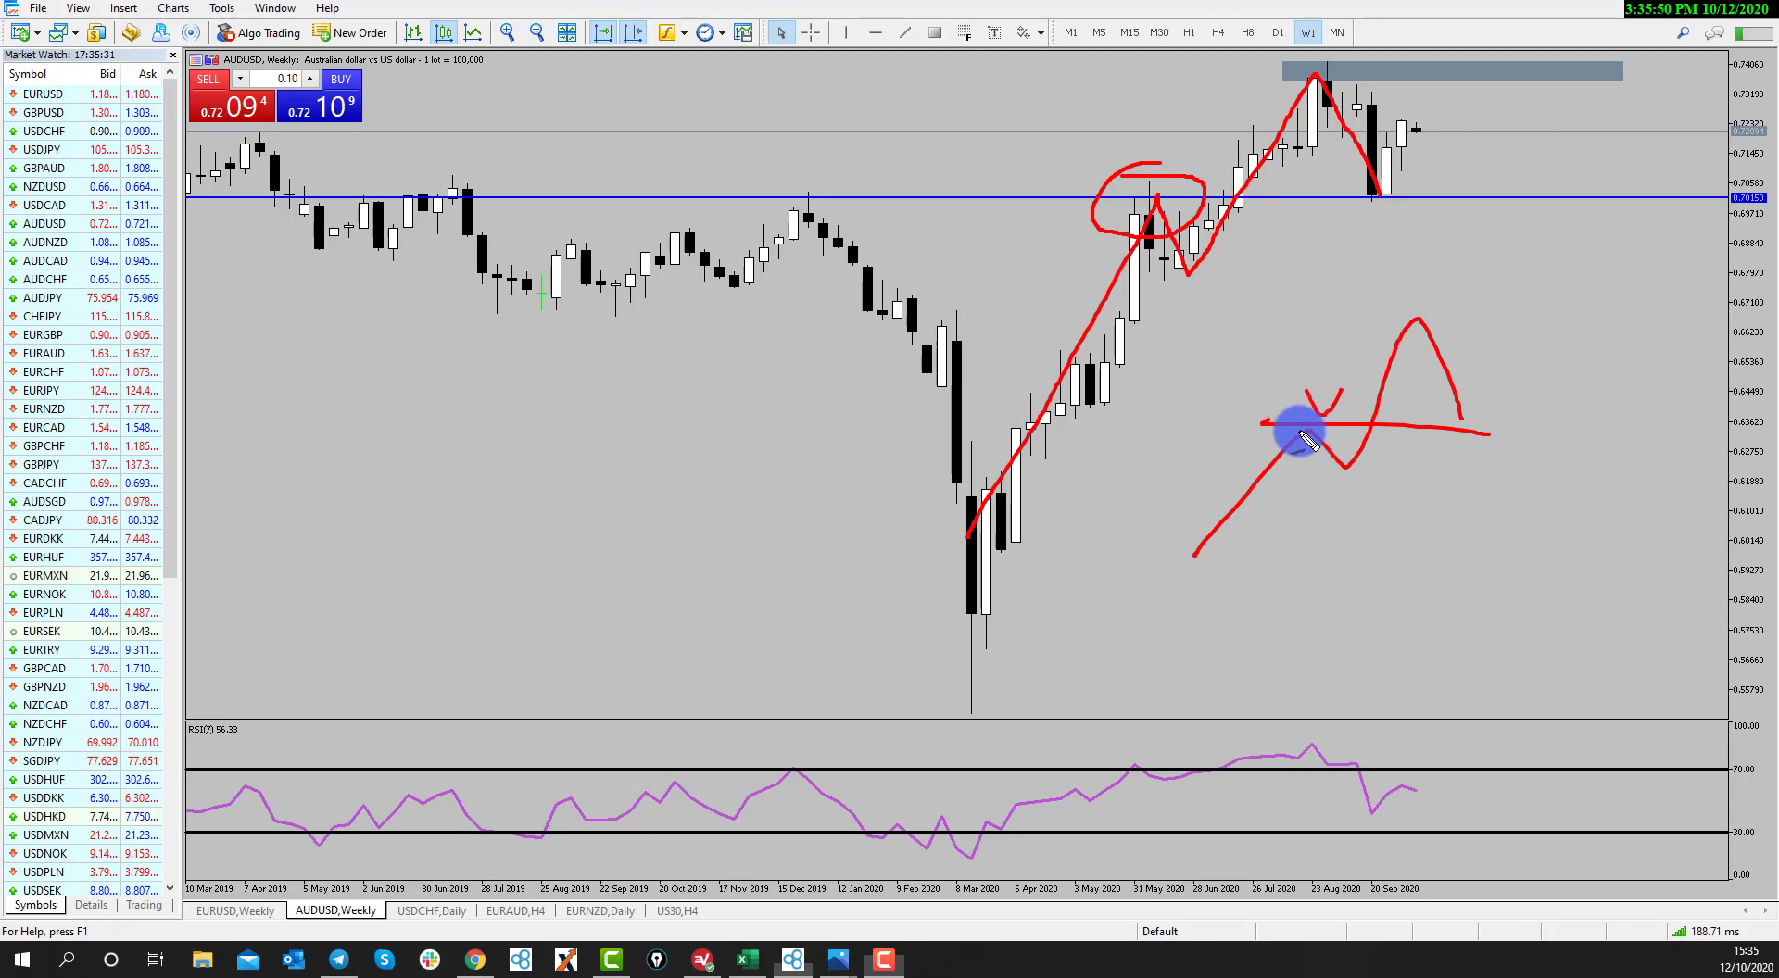
mouse_move(1449, 463)
left_mouse_down()
mouse_move(1498, 463)
mouse_move(1508, 289)
mouse_move(1524, 317)
left_mouse_up()
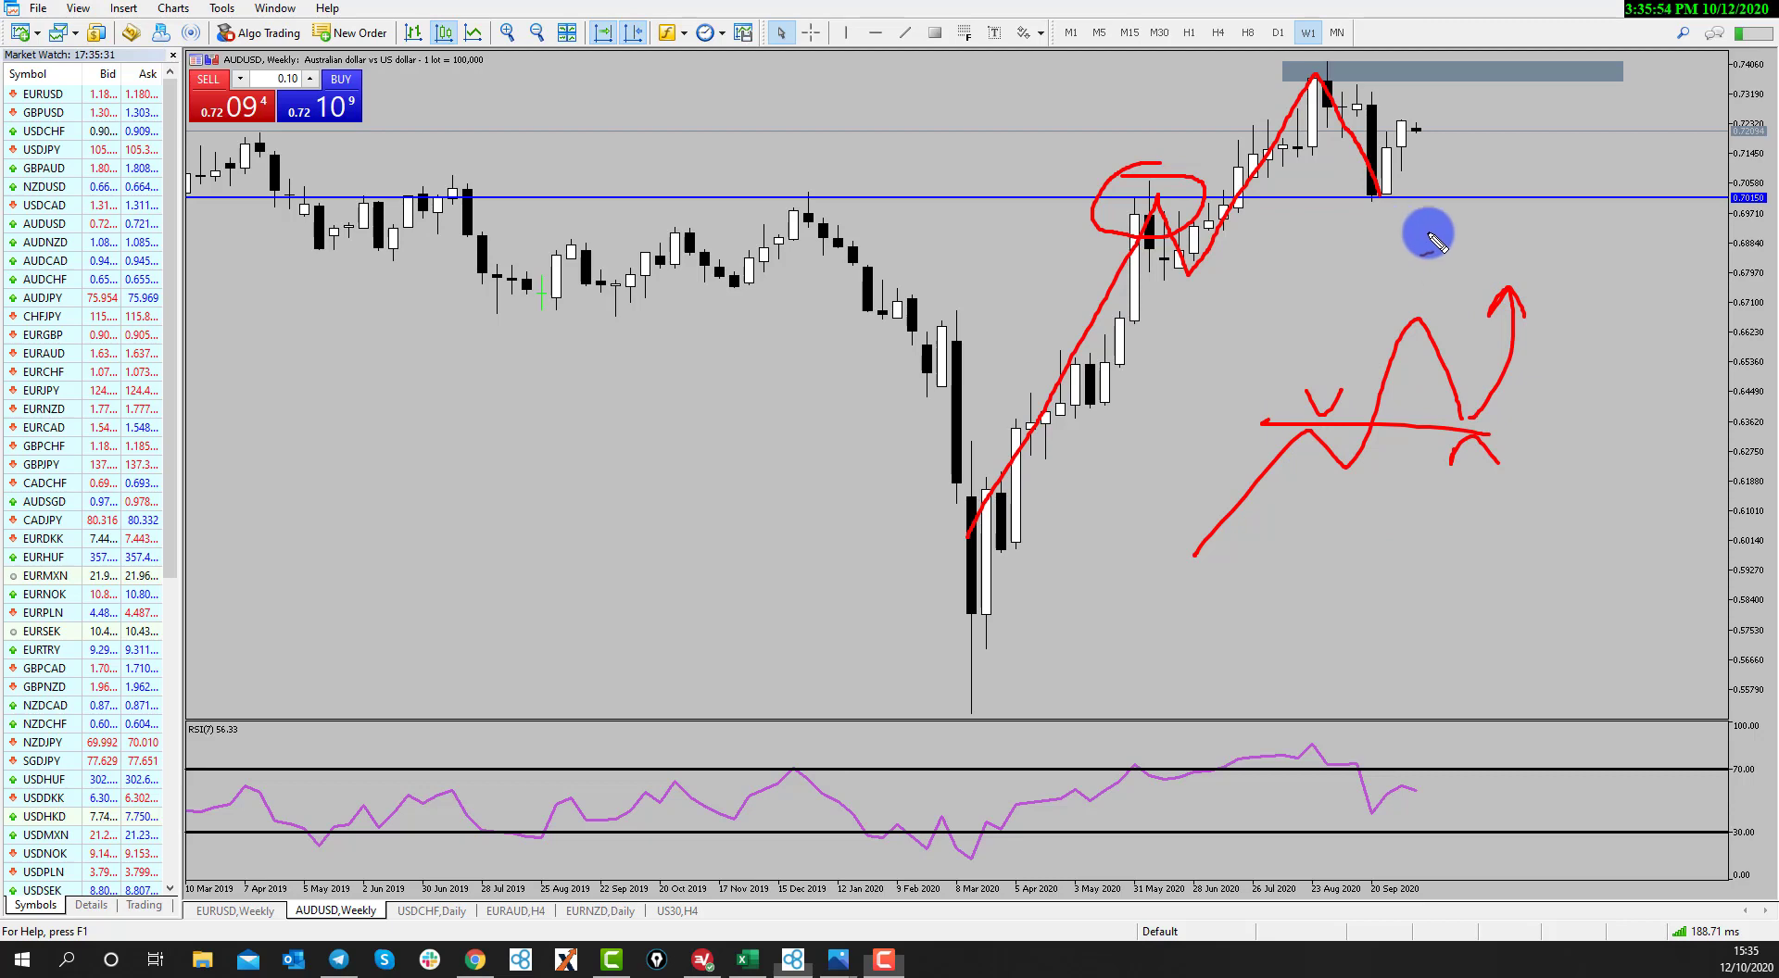
left_click_drag(1134, 155, 1175, 151)
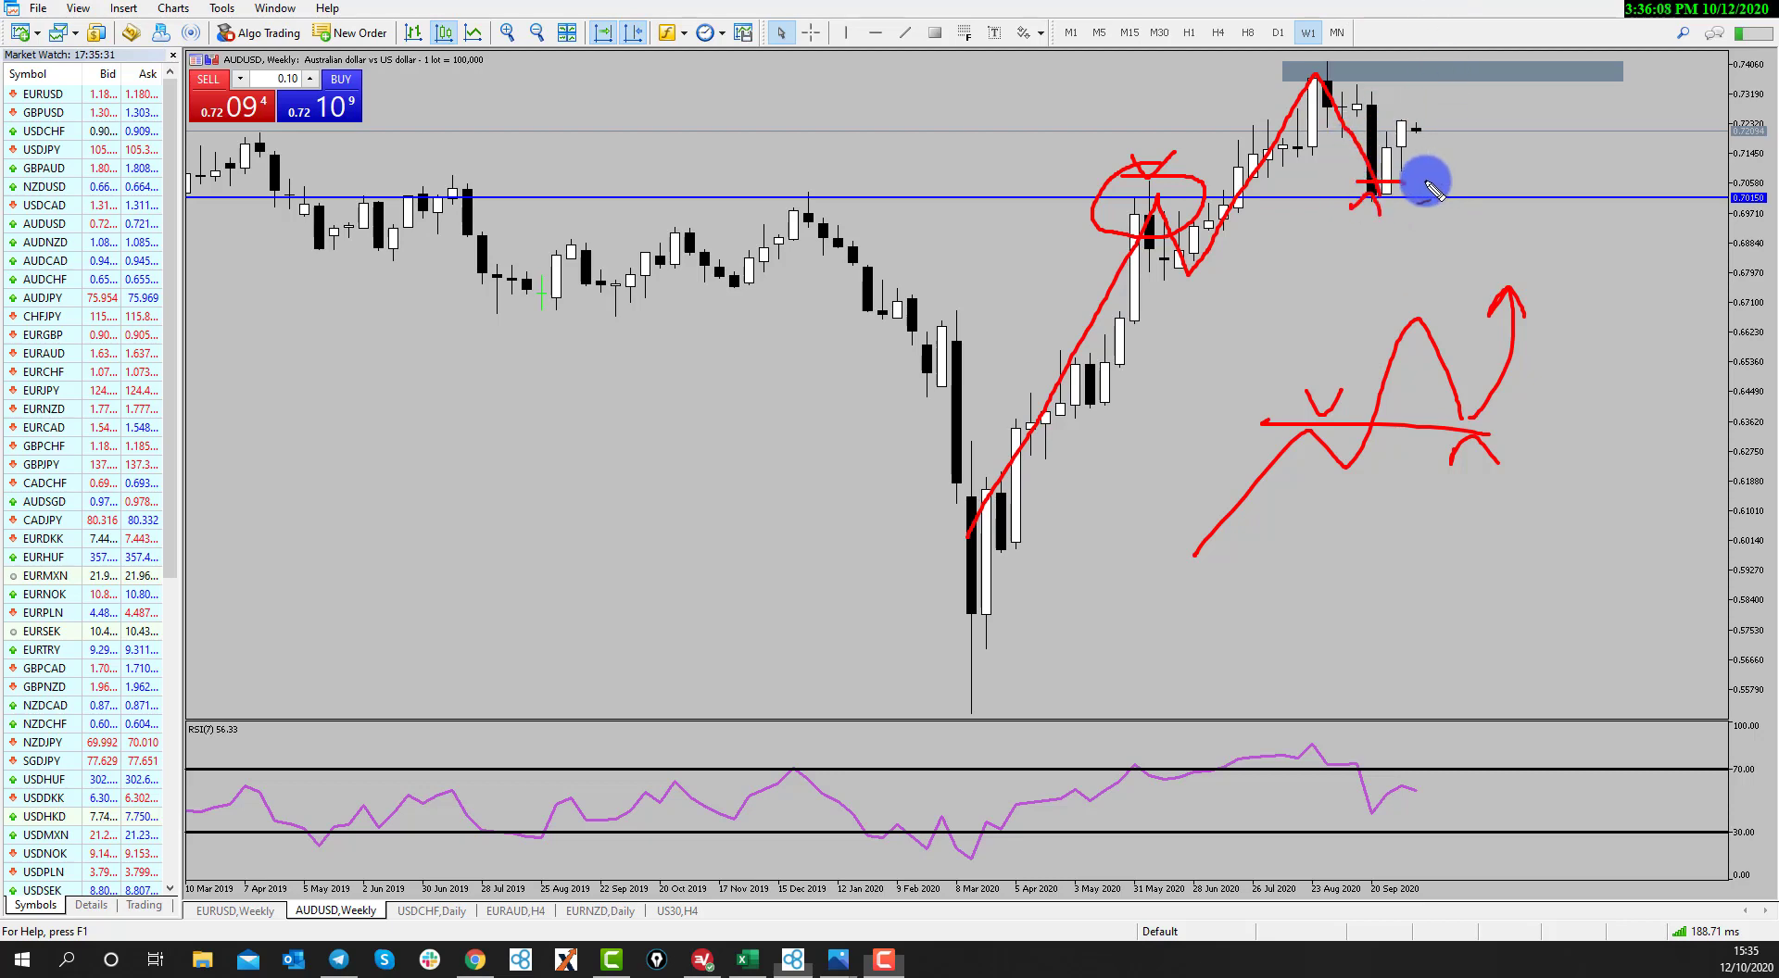
left_click_drag(1414, 187, 1448, 109)
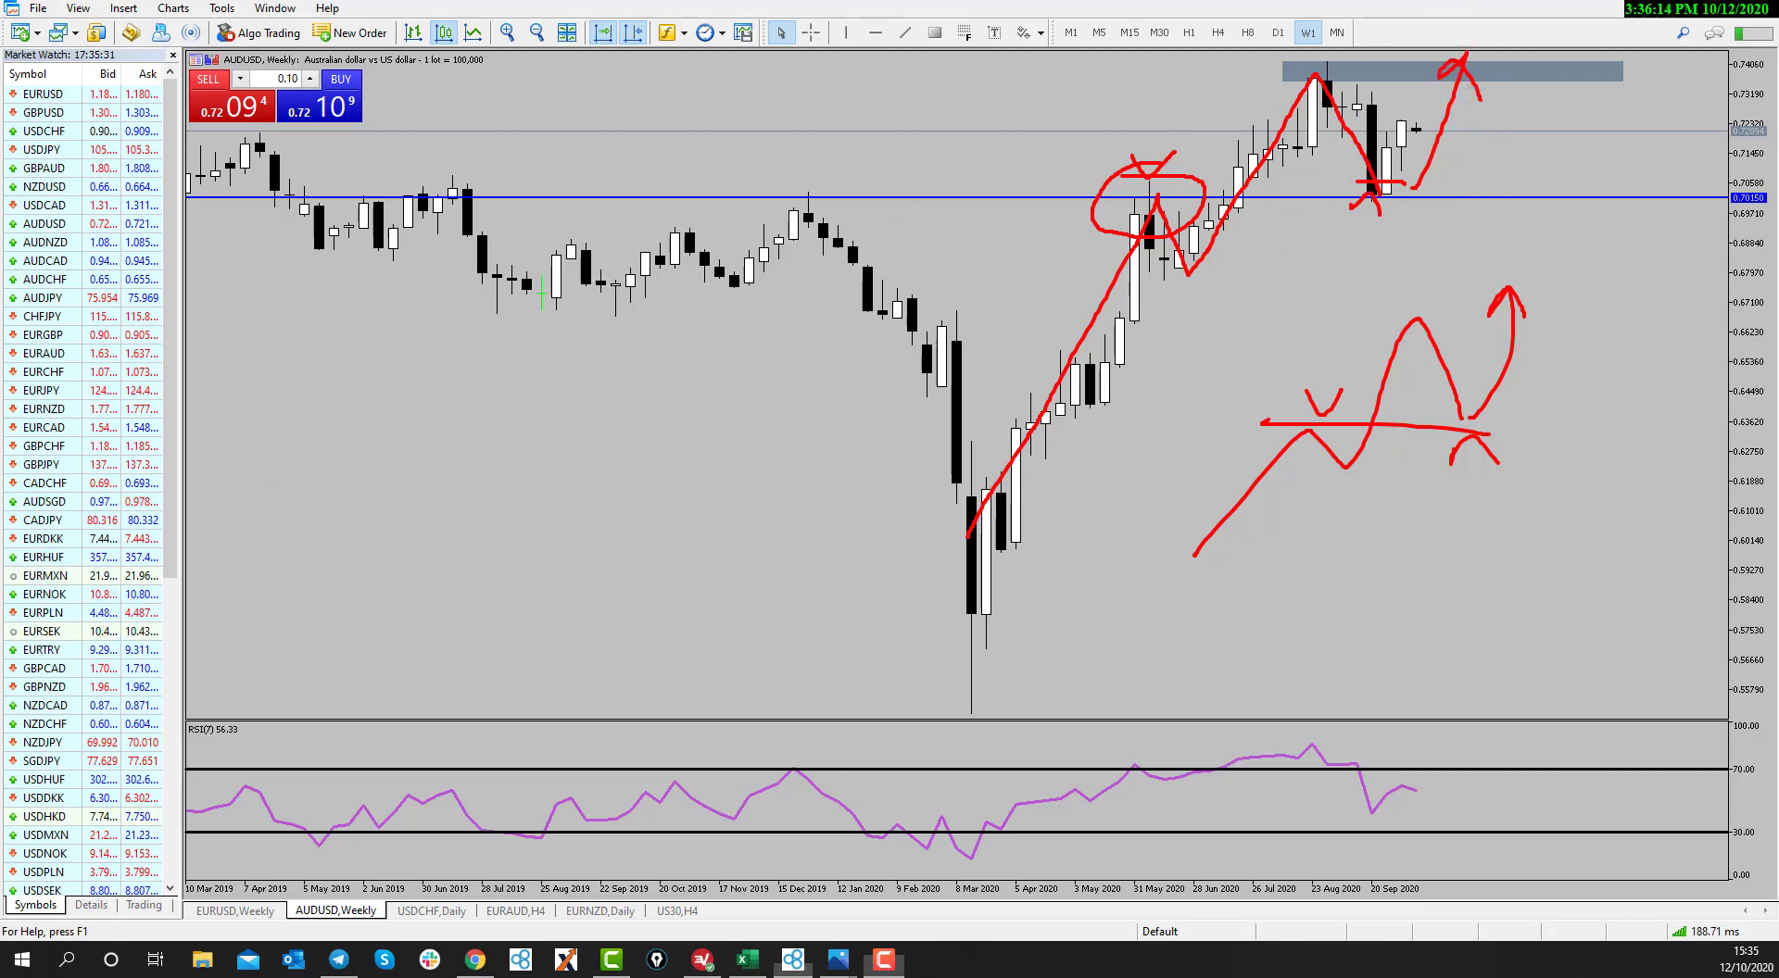
Clear the weekly markup, switch AUDUSD to Daily, and trace swings from the late-August high
key("e")
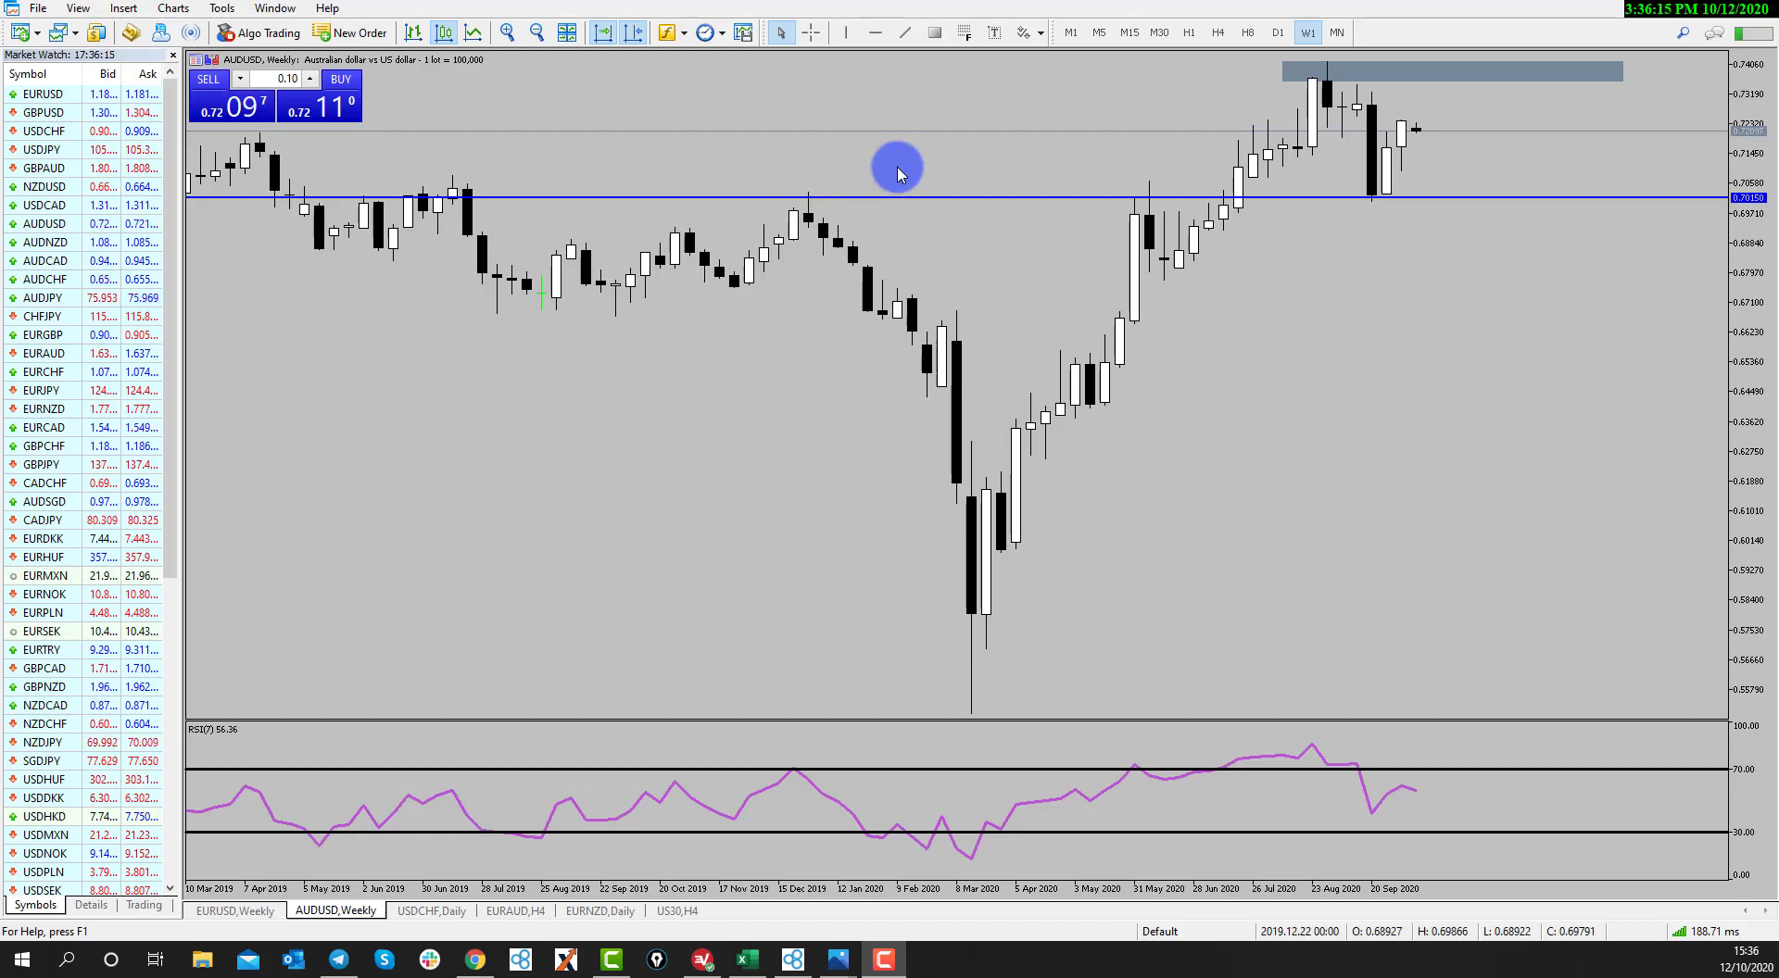
left_click(1278, 33)
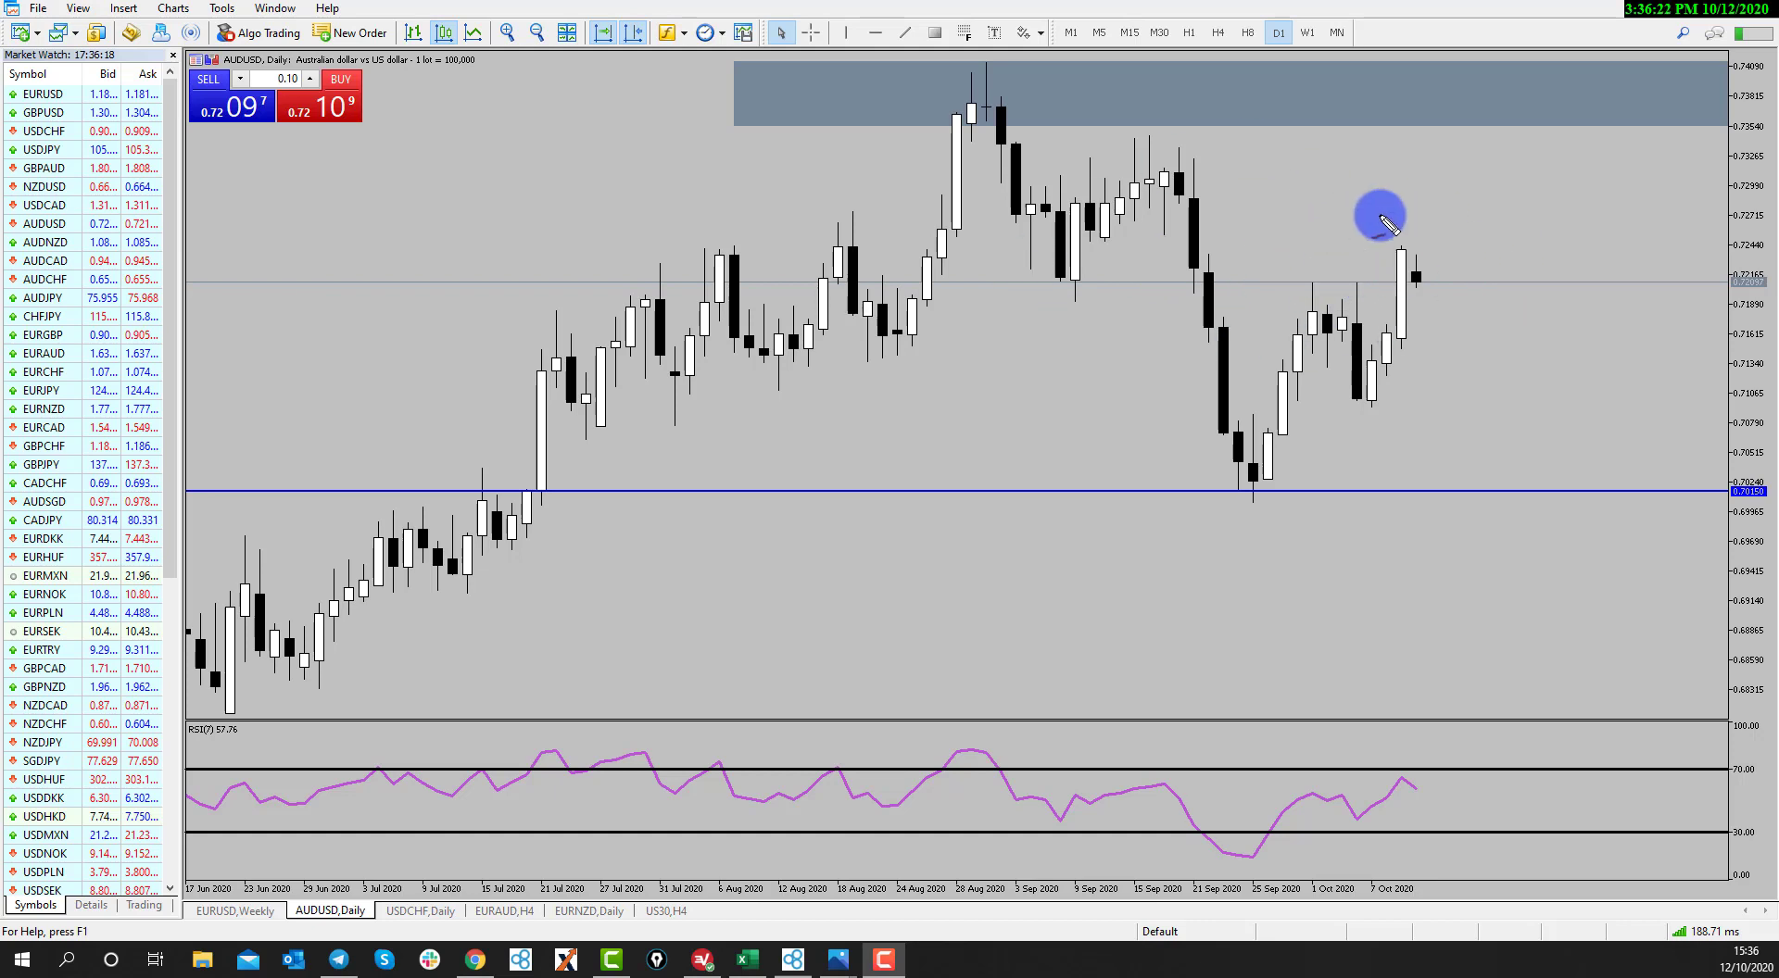
mouse_move(957, 103)
left_mouse_down()
mouse_move(1093, 302)
mouse_move(1224, 360)
left_mouse_up()
Extend the red trace through the late-September low and early-October highs, then clear it
mouse_move(1246, 447)
left_mouse_down()
mouse_move(1326, 302)
mouse_move(1369, 369)
left_mouse_up()
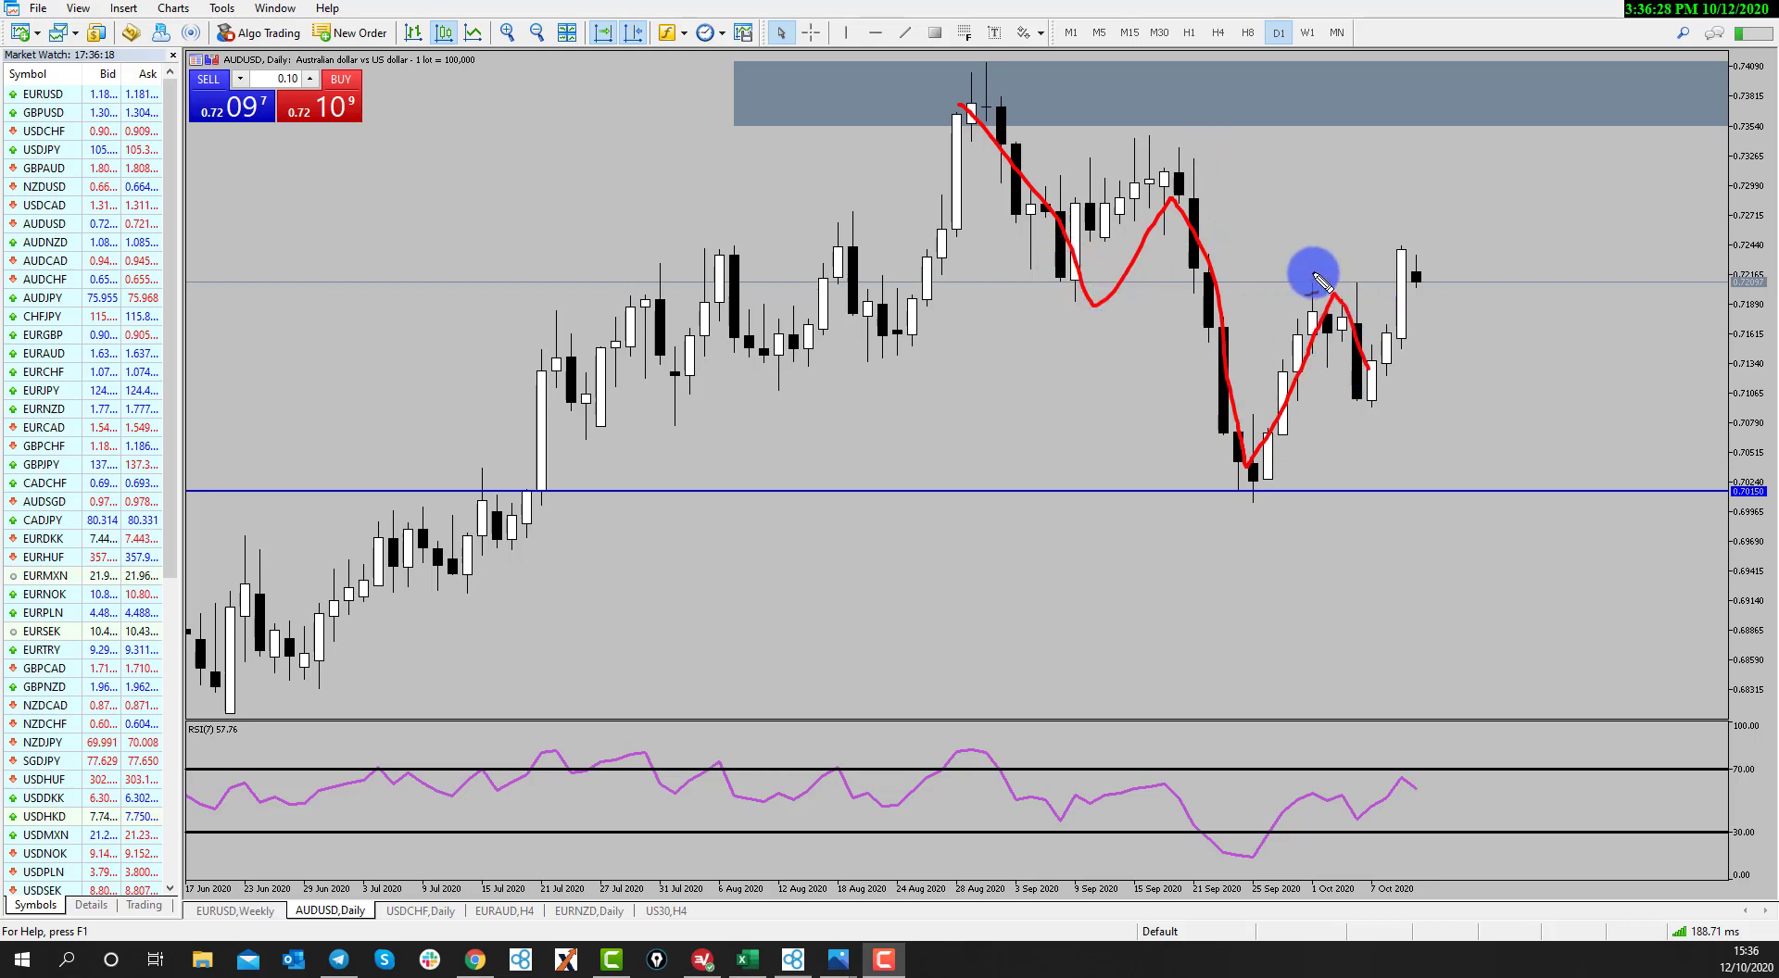
mouse_move(1301, 277)
left_mouse_down()
mouse_move(1427, 275)
mouse_move(1397, 243)
mouse_move(1408, 229)
left_mouse_up()
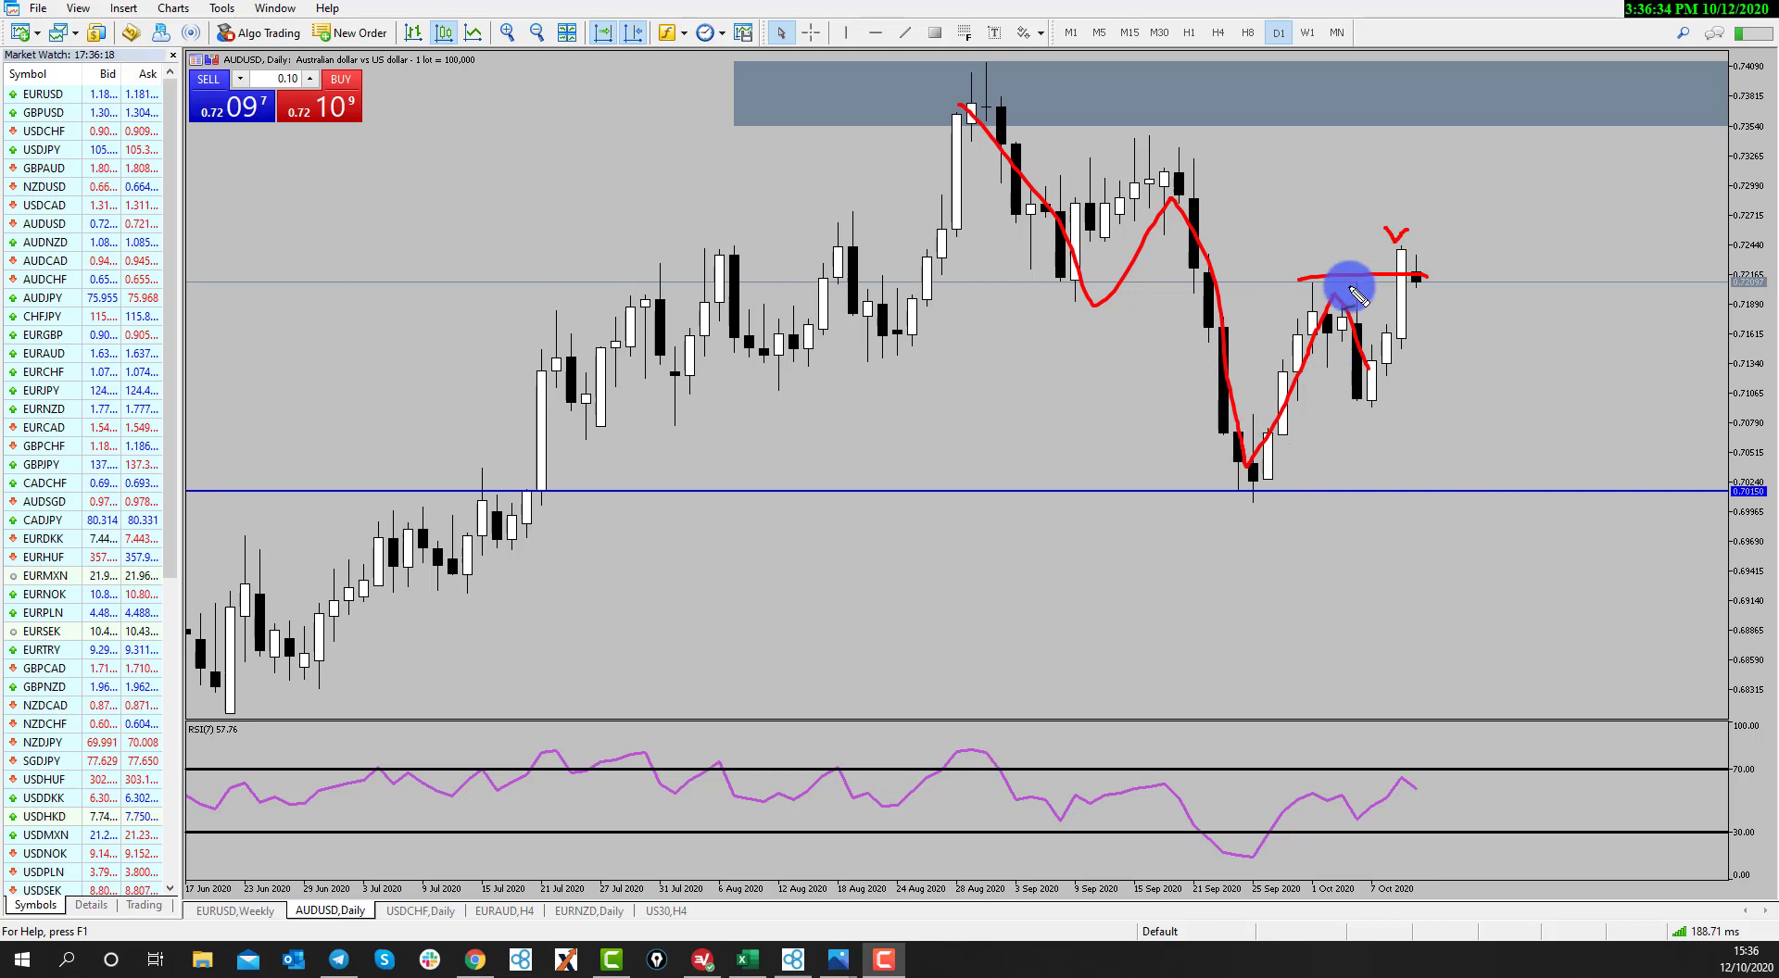
key("Escape")
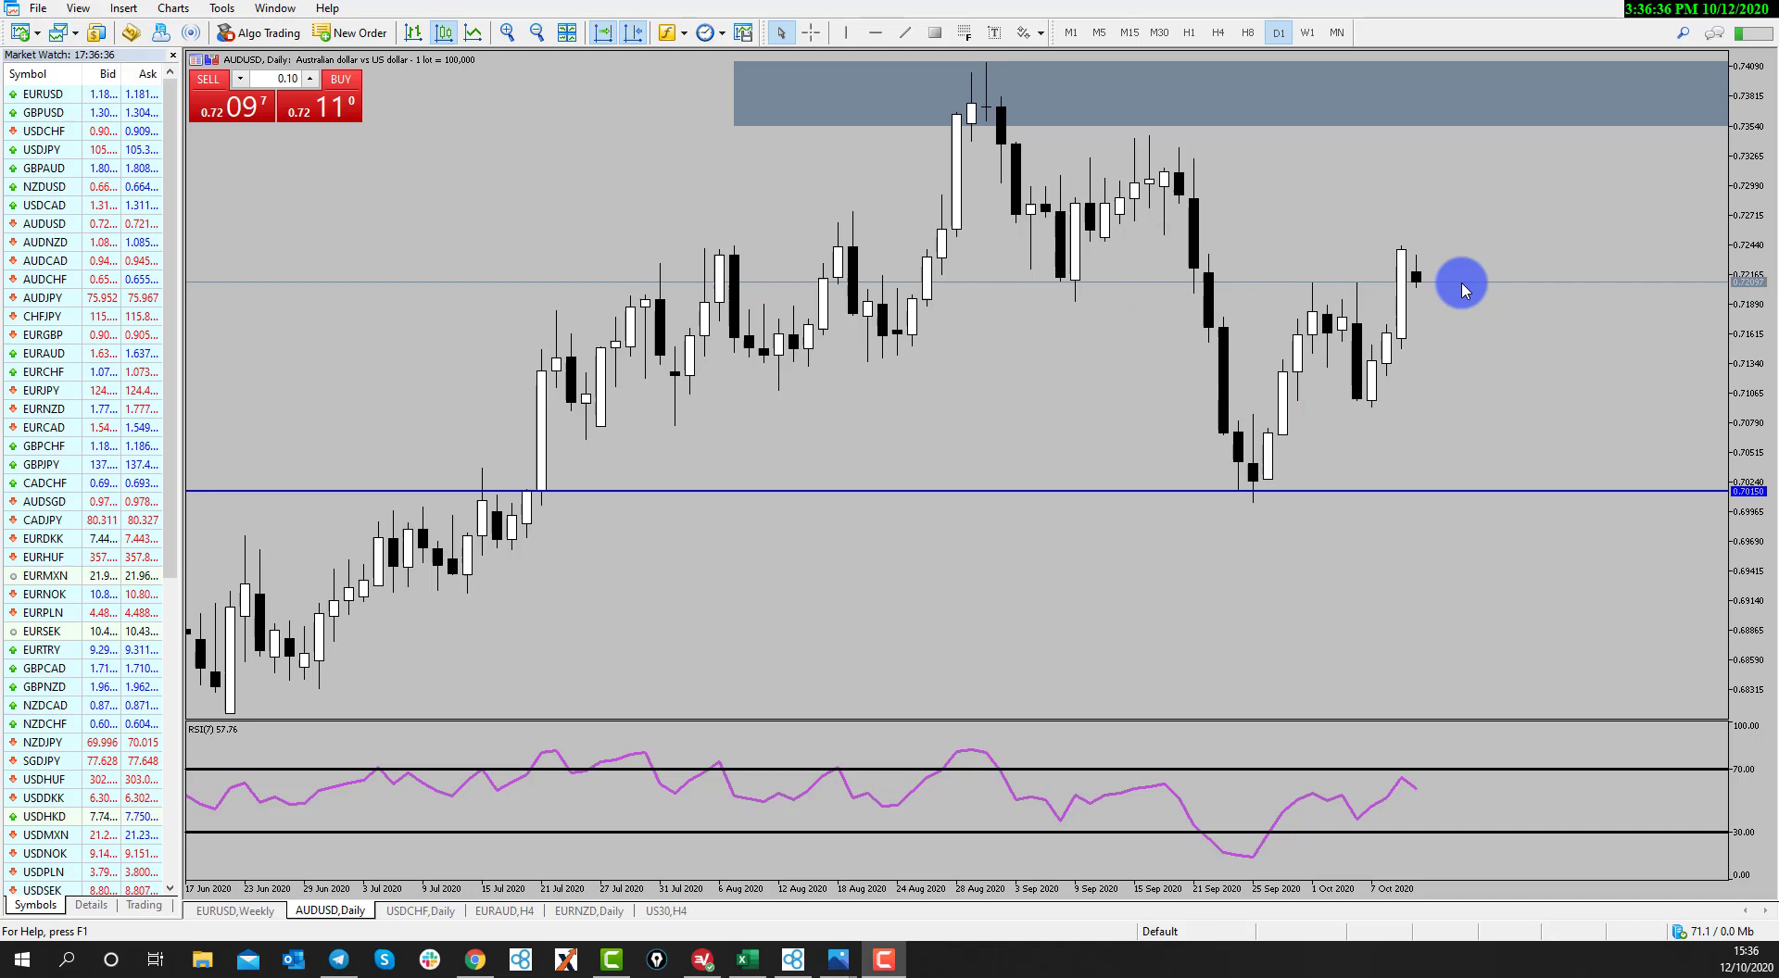
Draw a flat trendline near 0.7216 along the early-October highs and select it
left_click(905, 37)
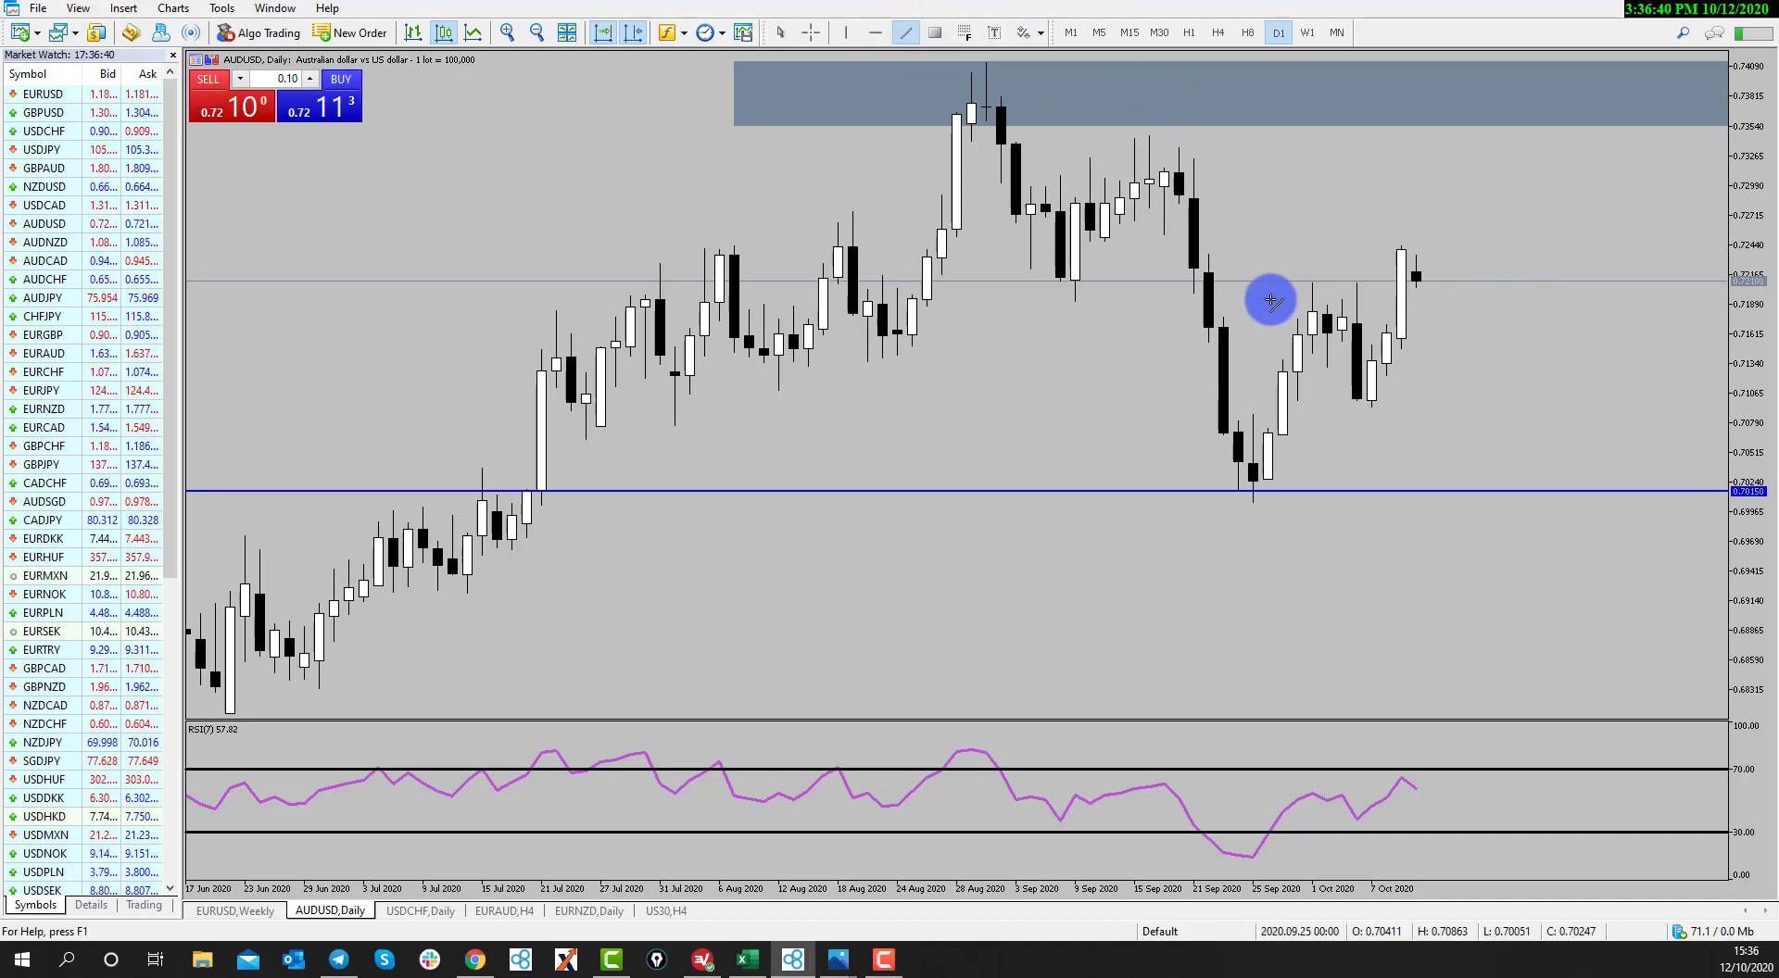
left_click_drag(1309, 283, 1595, 285)
double_click(1593, 285)
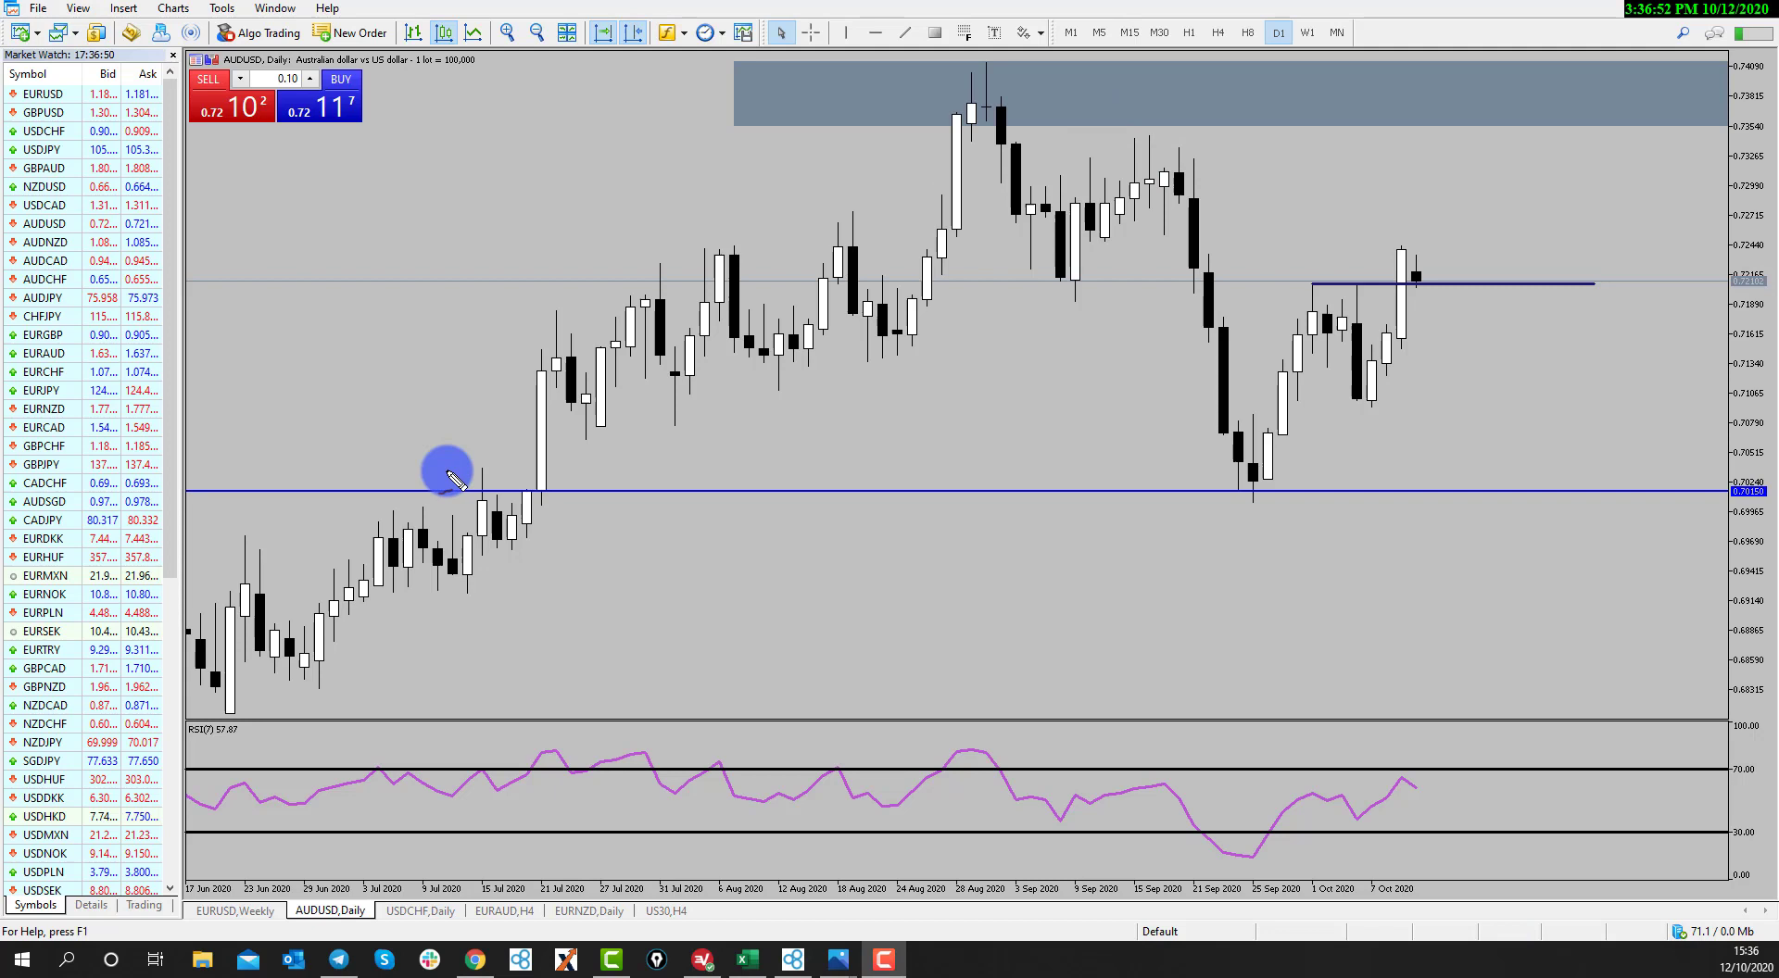
Sketch in red the top candles in the shaded zone, a top-right level and a sharp zig-zag fall
mouse_move(968, 76)
left_mouse_down()
mouse_move(1017, 127)
mouse_move(1023, 69)
left_mouse_up()
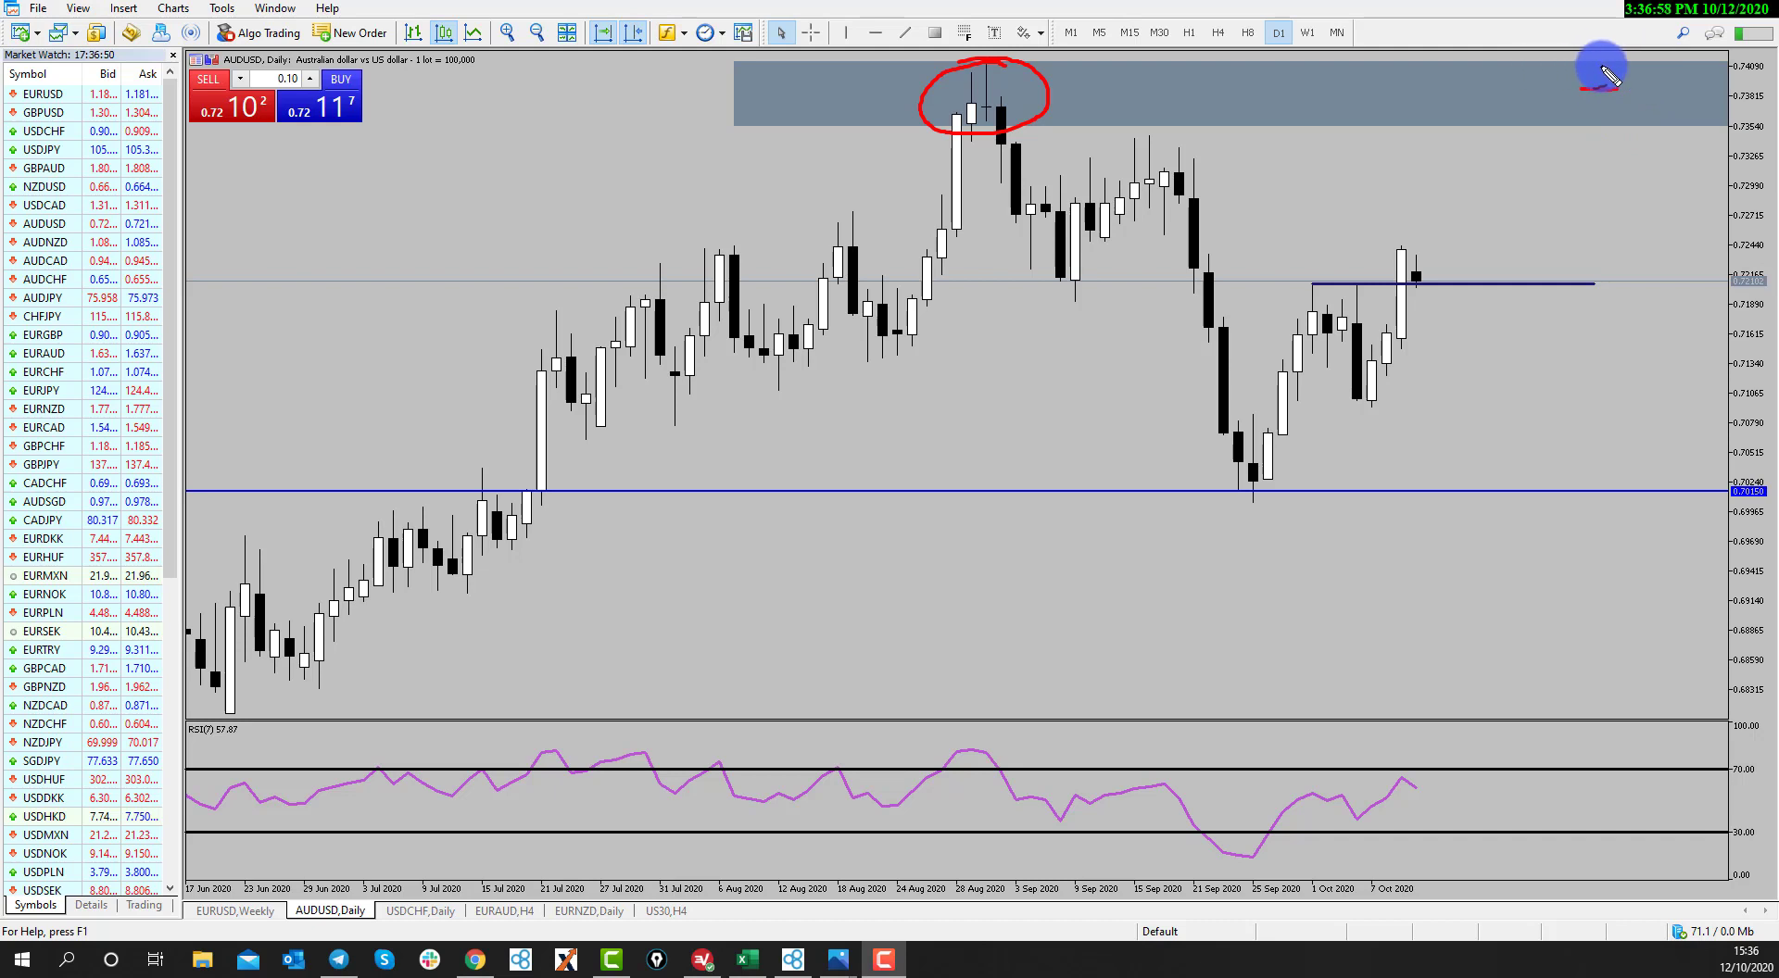
left_click_drag(1561, 64, 1672, 64)
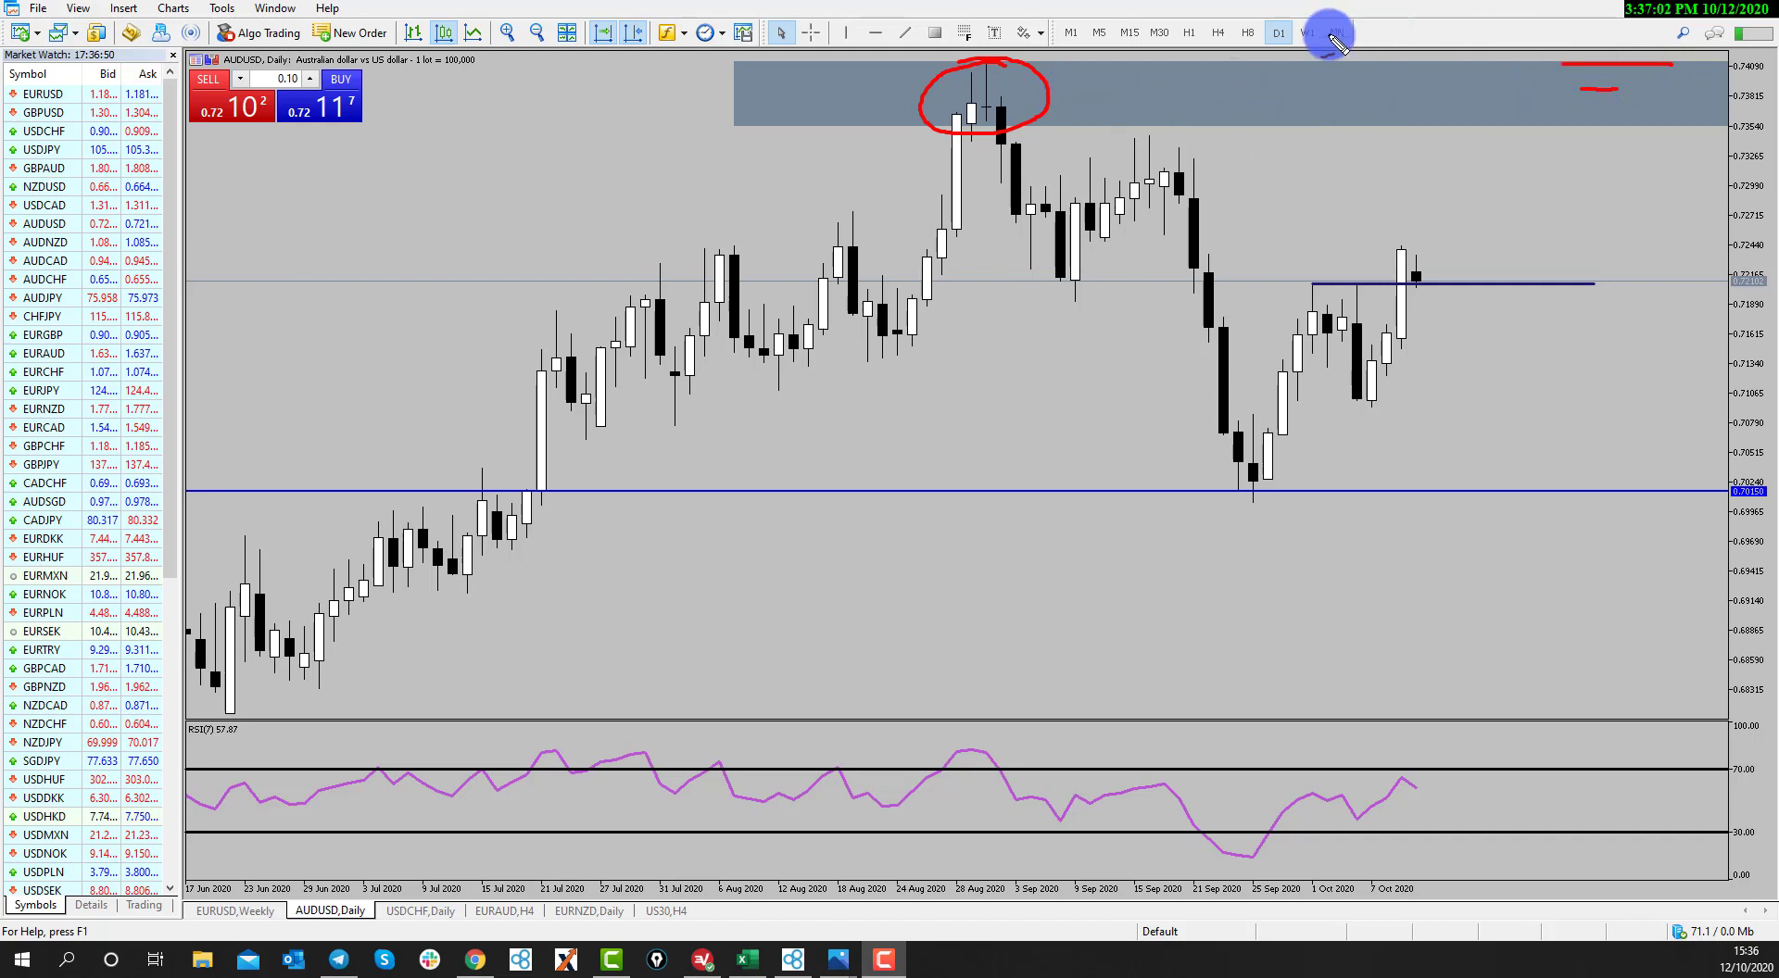
mouse_move(1497, 90)
left_mouse_down()
mouse_move(1584, 315)
mouse_move(1642, 598)
mouse_move(1703, 593)
mouse_move(1704, 674)
left_mouse_up()
left_click_drag(1679, 638, 1735, 570)
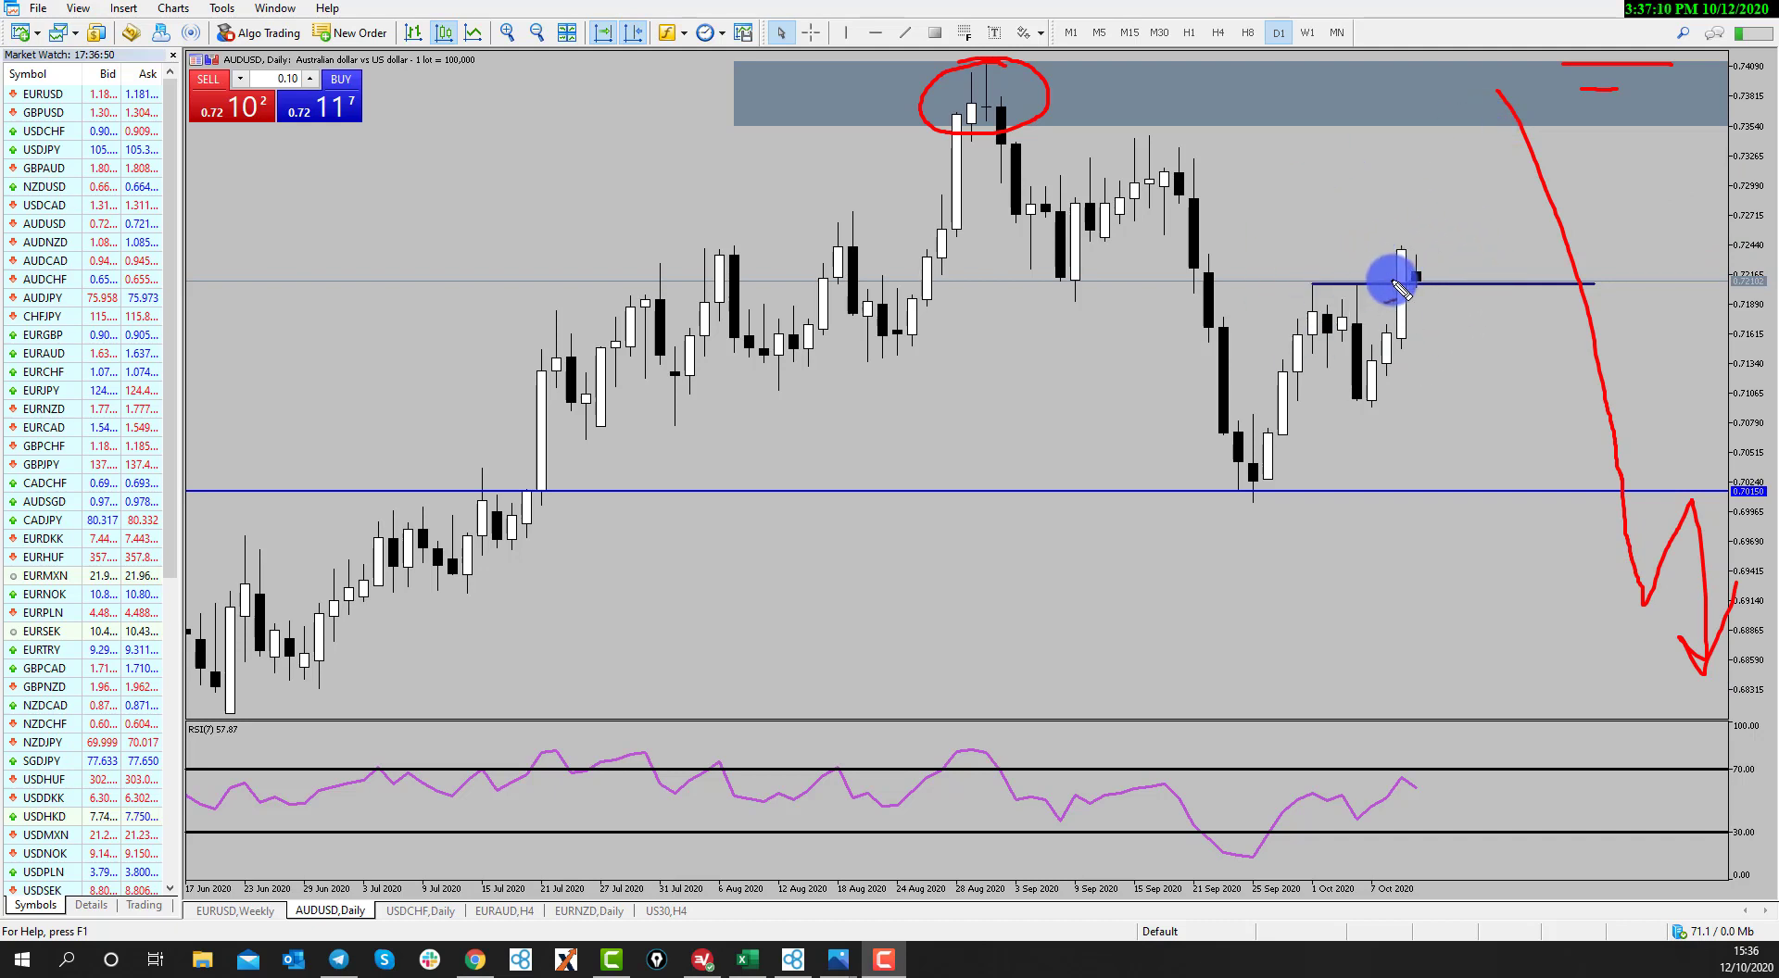
Sketch an upward breakout with a pullback and a drop below recent lows, then clear the ink
left_click_drag(1282, 284, 1413, 285)
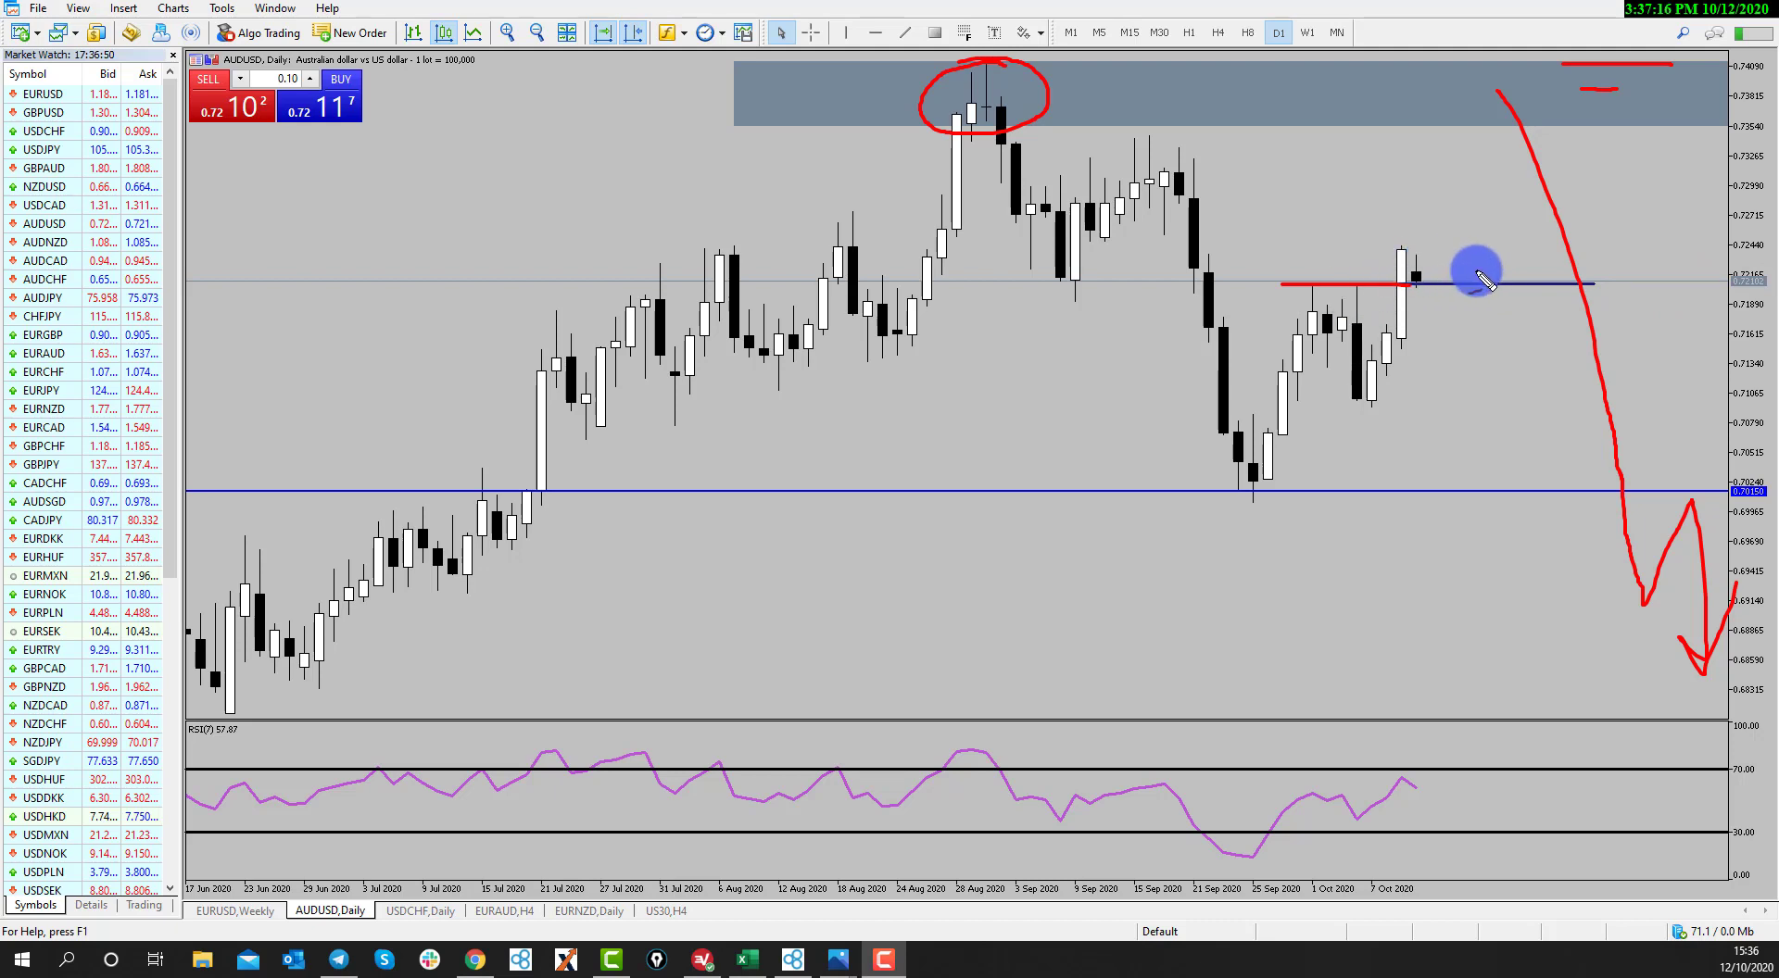
left_click_drag(1436, 295, 1443, 206)
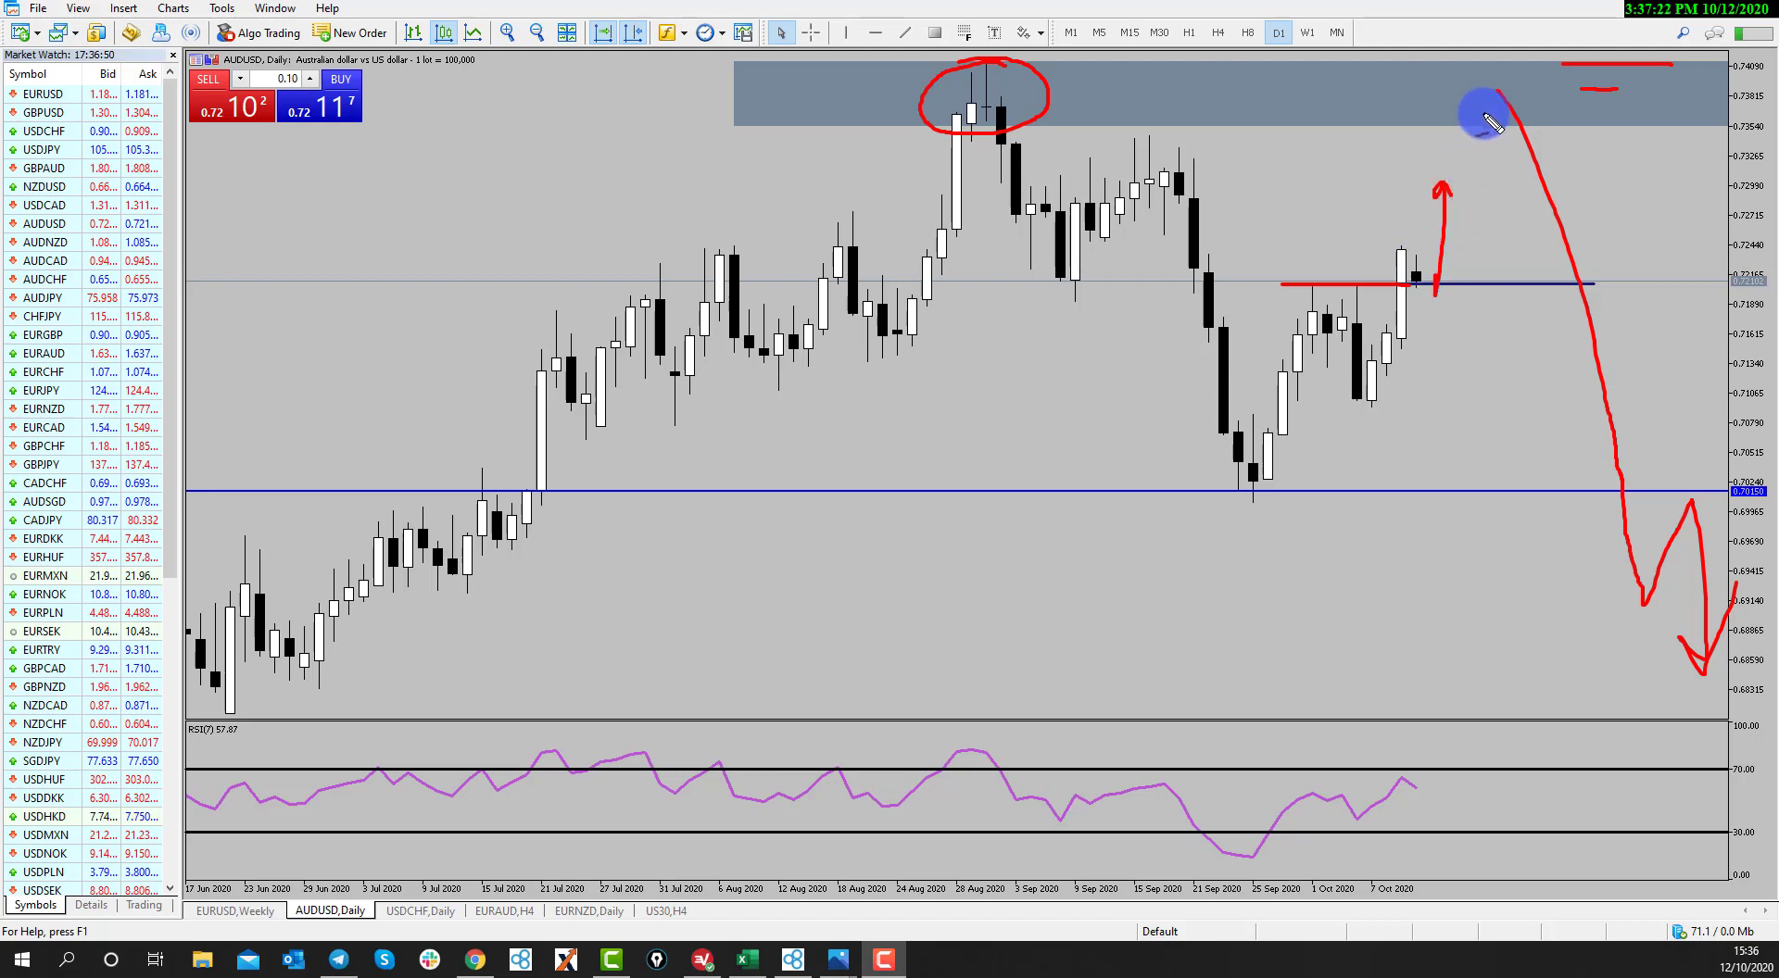
mouse_move(1410, 256)
left_mouse_down()
mouse_move(1417, 289)
mouse_move(1440, 241)
left_mouse_up()
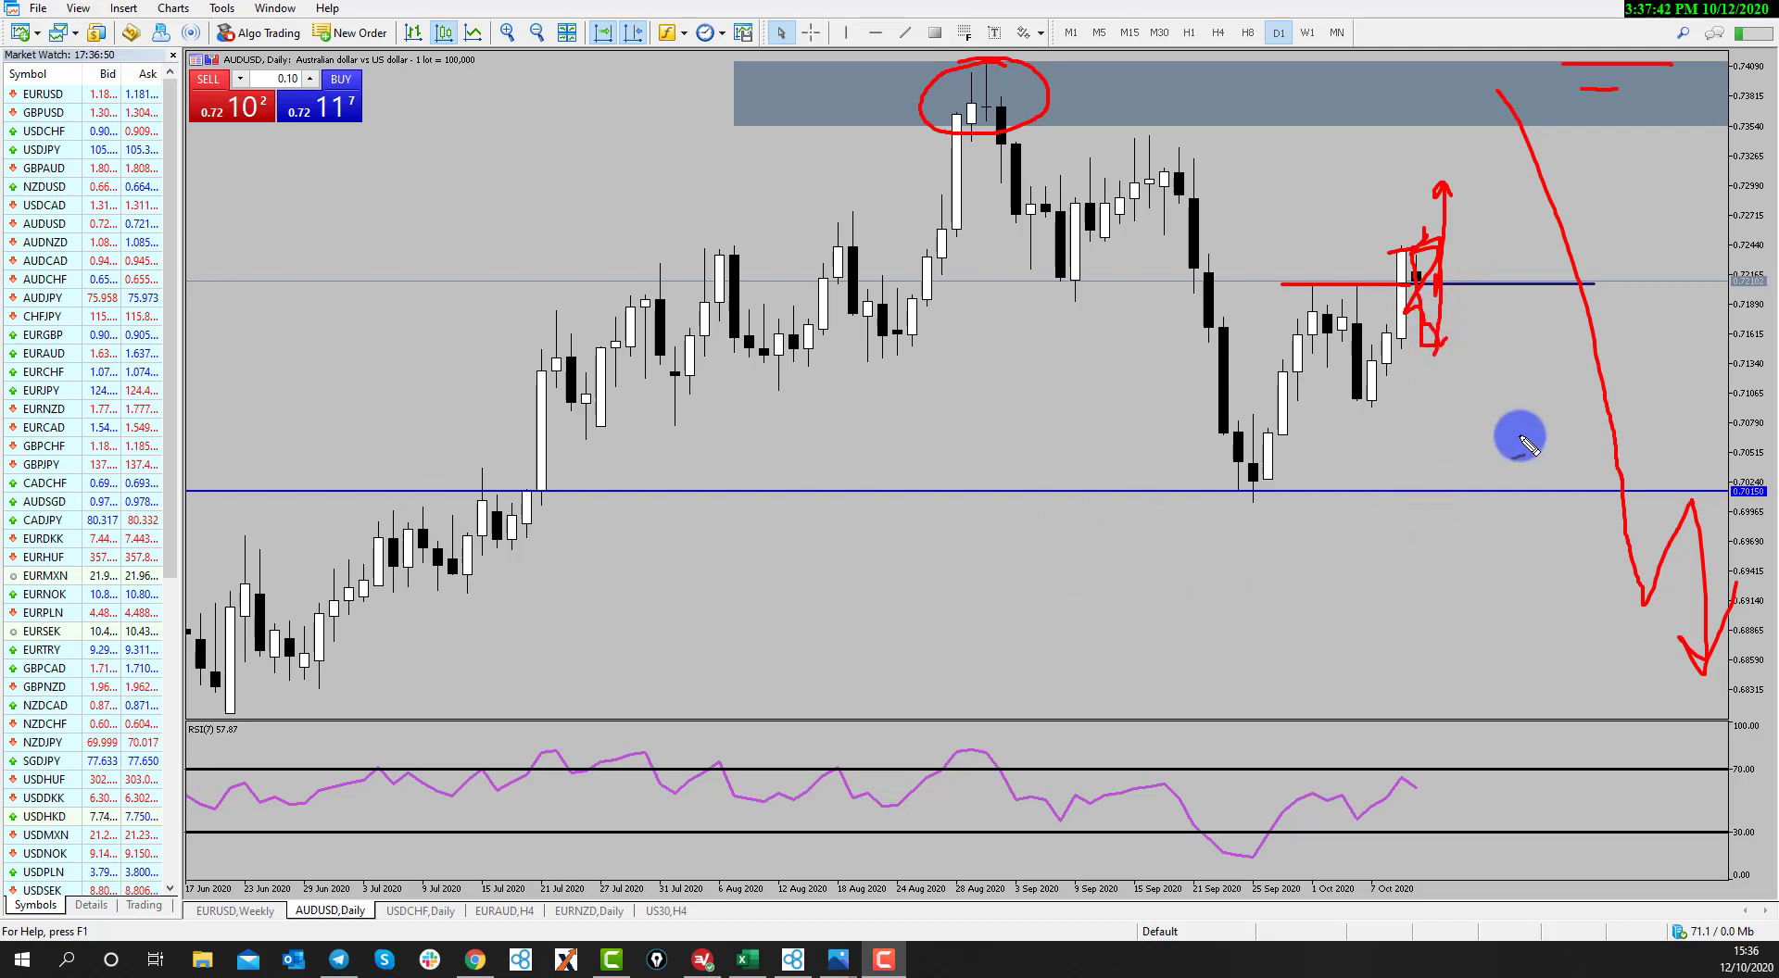
left_click_drag(1329, 408, 1456, 406)
mouse_move(1443, 336)
left_mouse_down()
mouse_move(1505, 386)
mouse_move(1540, 579)
mouse_move(1592, 492)
mouse_move(1615, 658)
left_mouse_up()
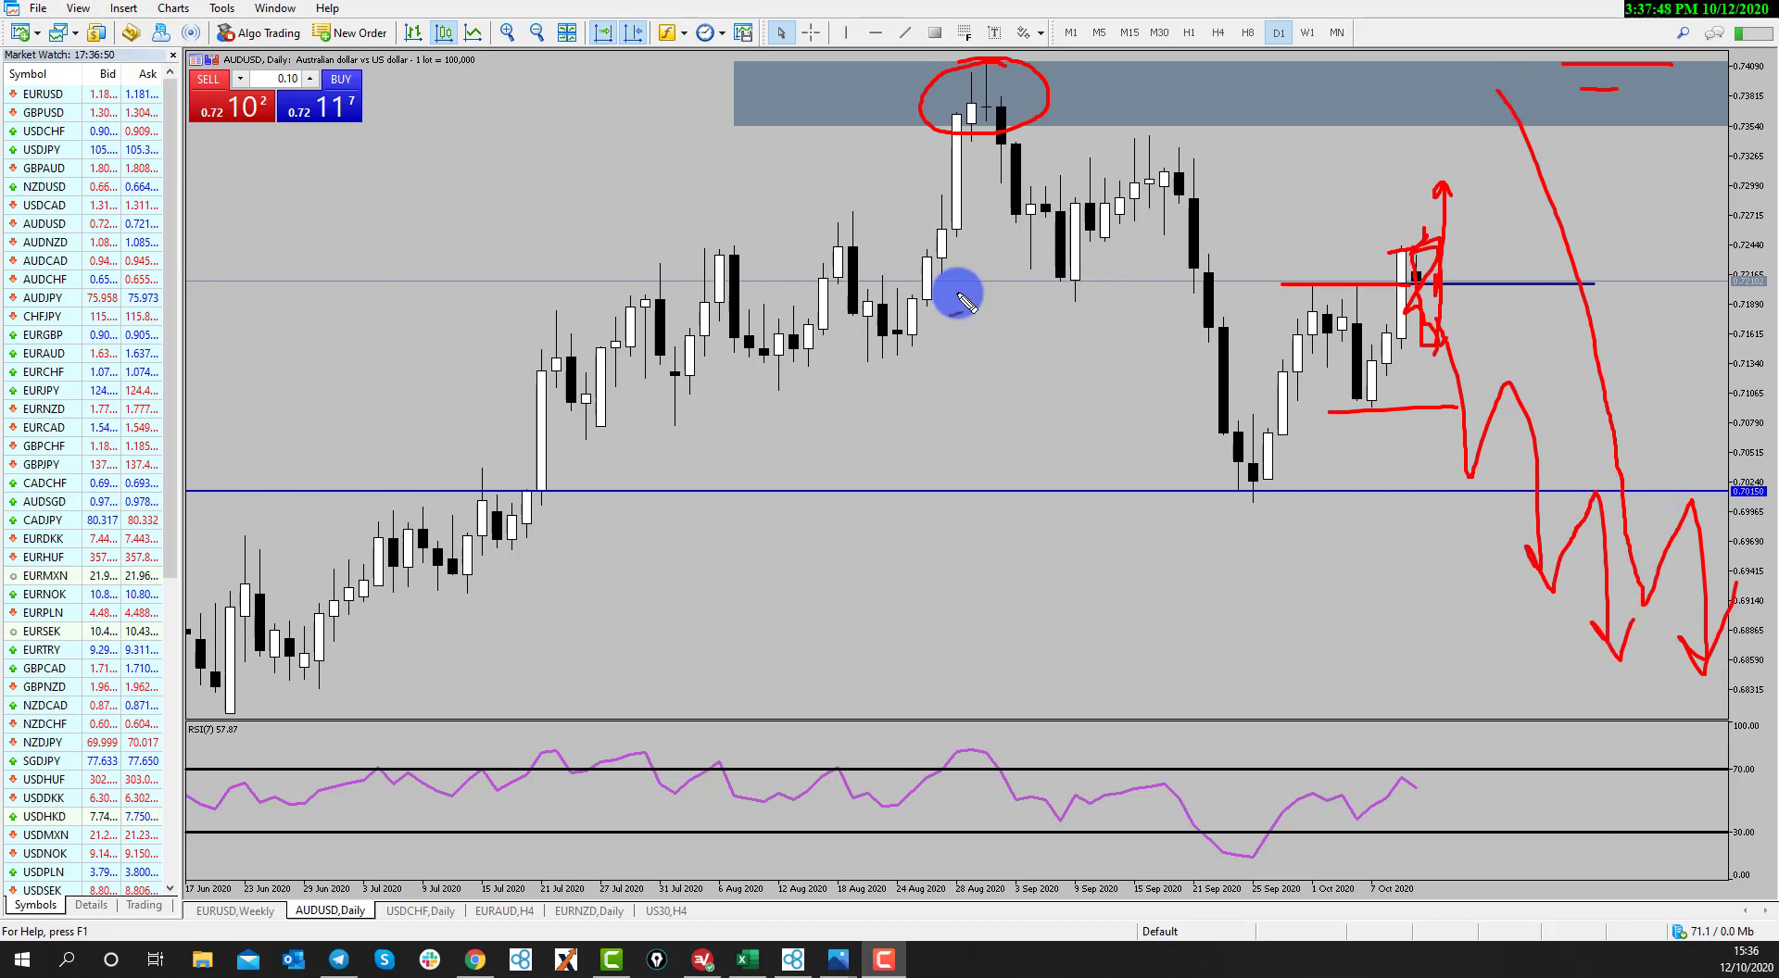
key("Escape")
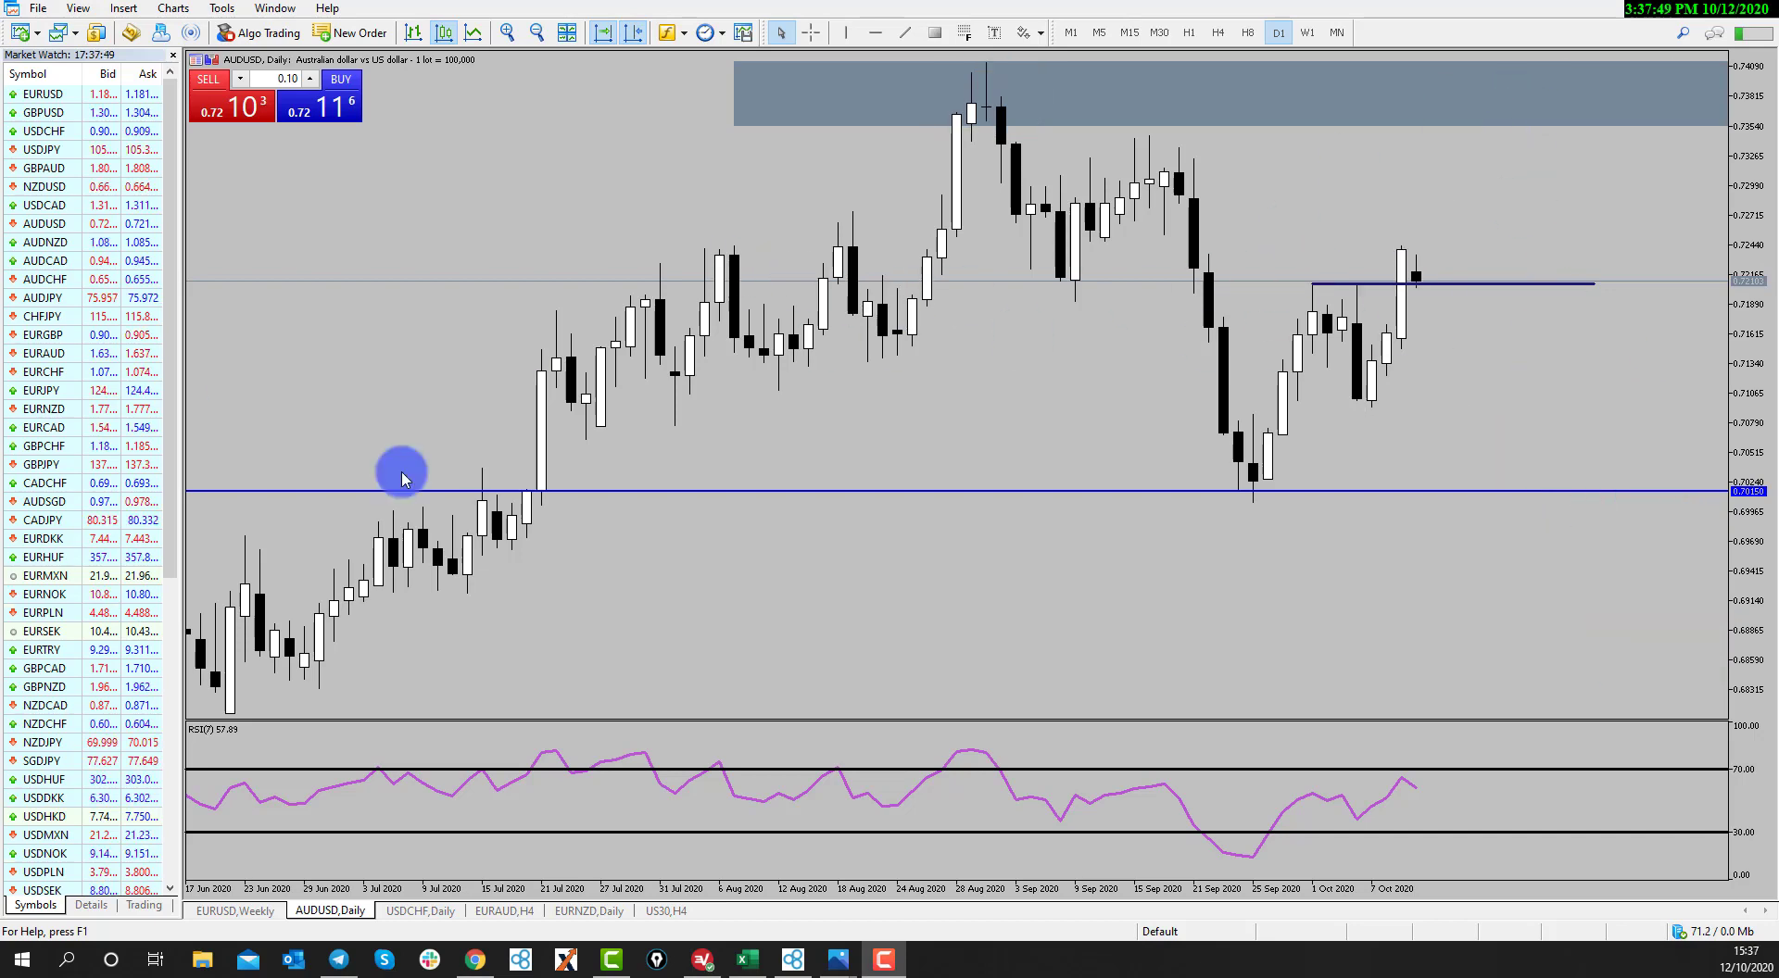
Show AUDUSD on H4, zoomed out with the price axis compressed to a wider range
left_click(1176, 207)
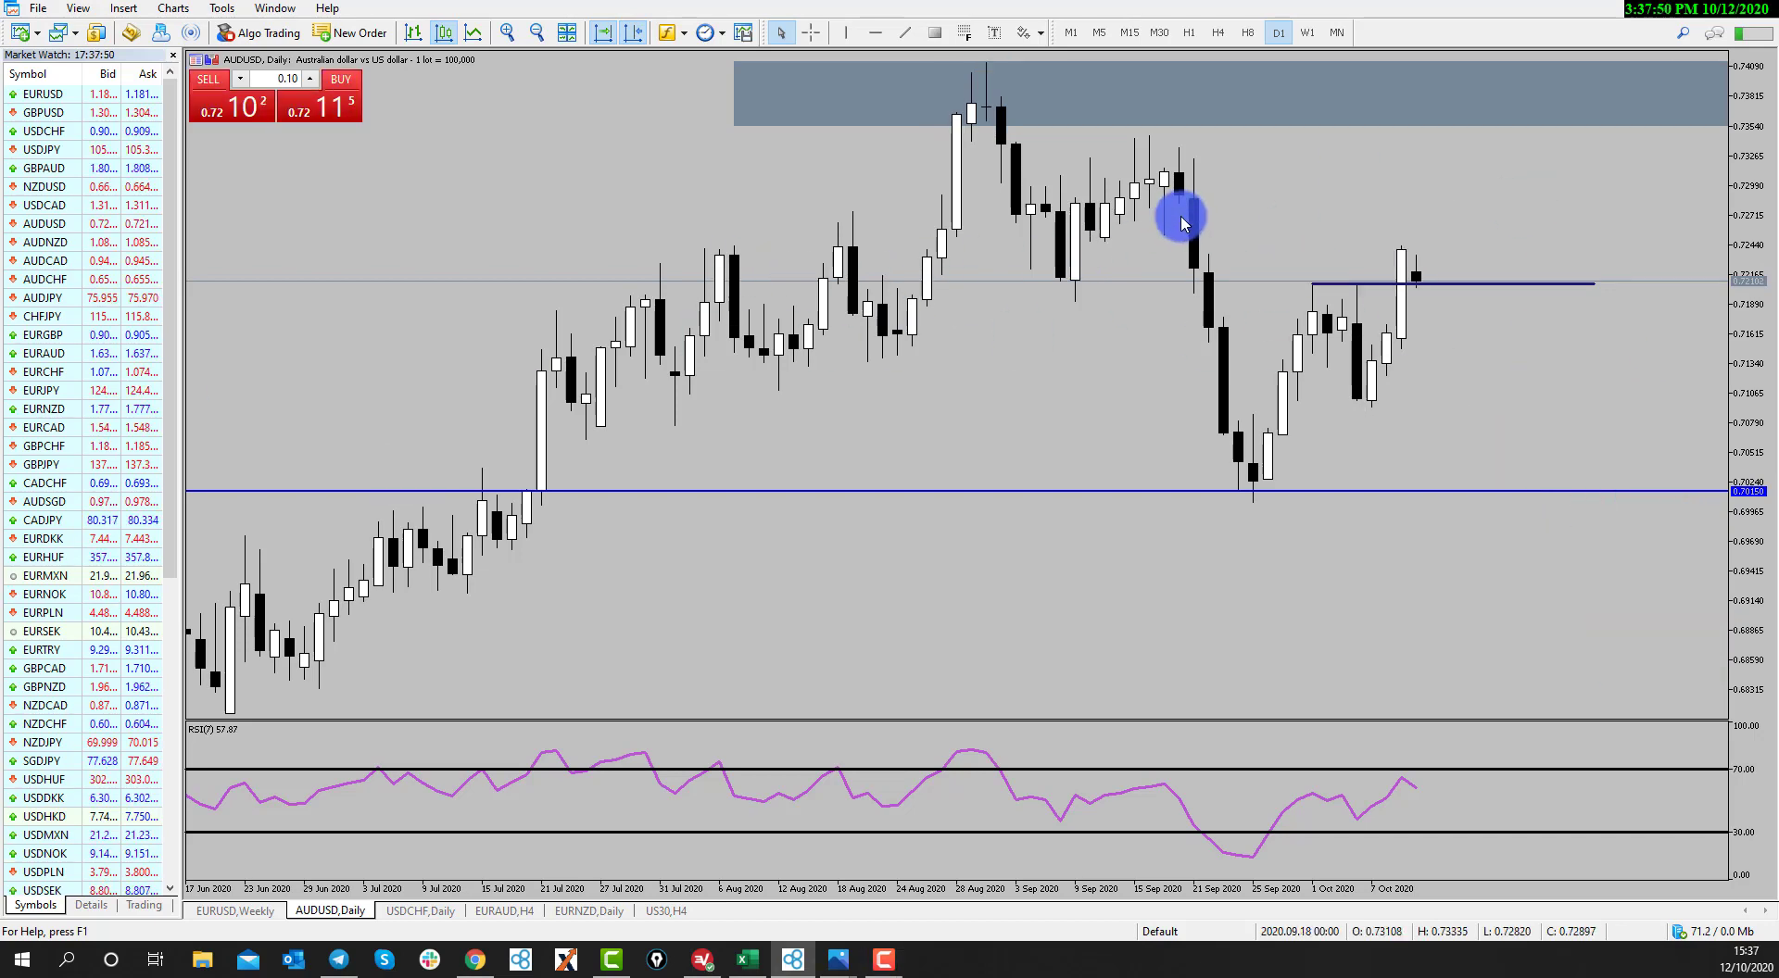
left_click(1219, 34)
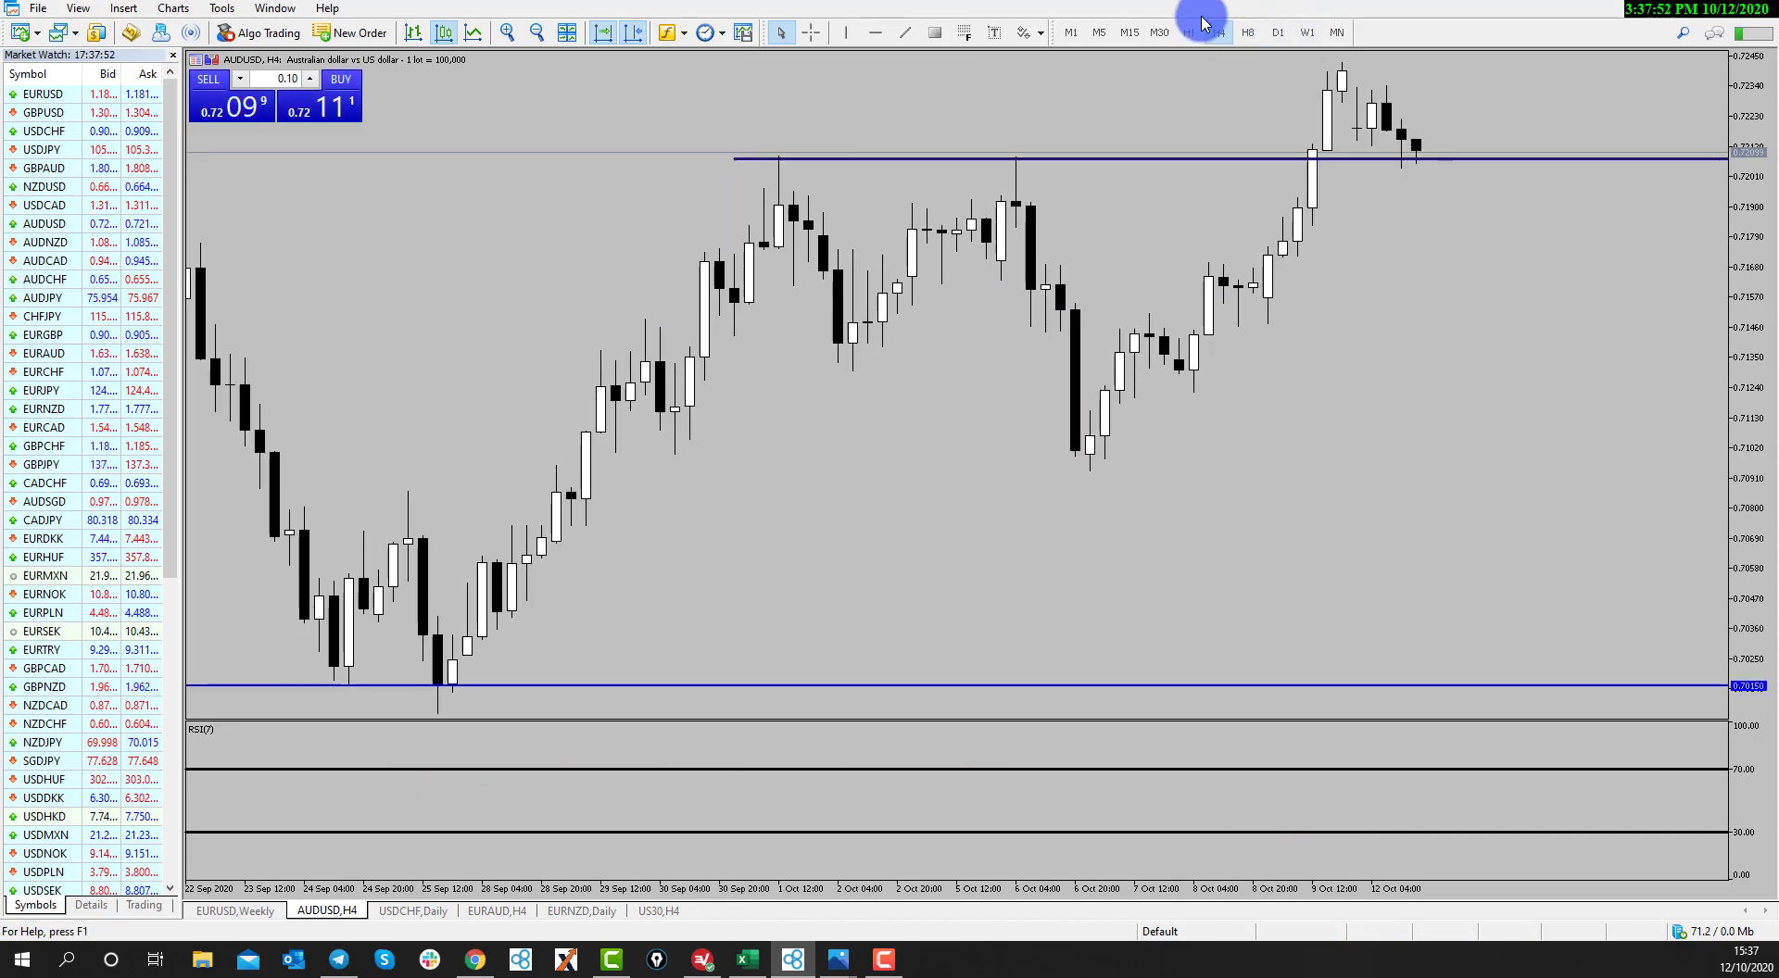
left_click(542, 34)
left_click_drag(1735, 148, 1476, 212)
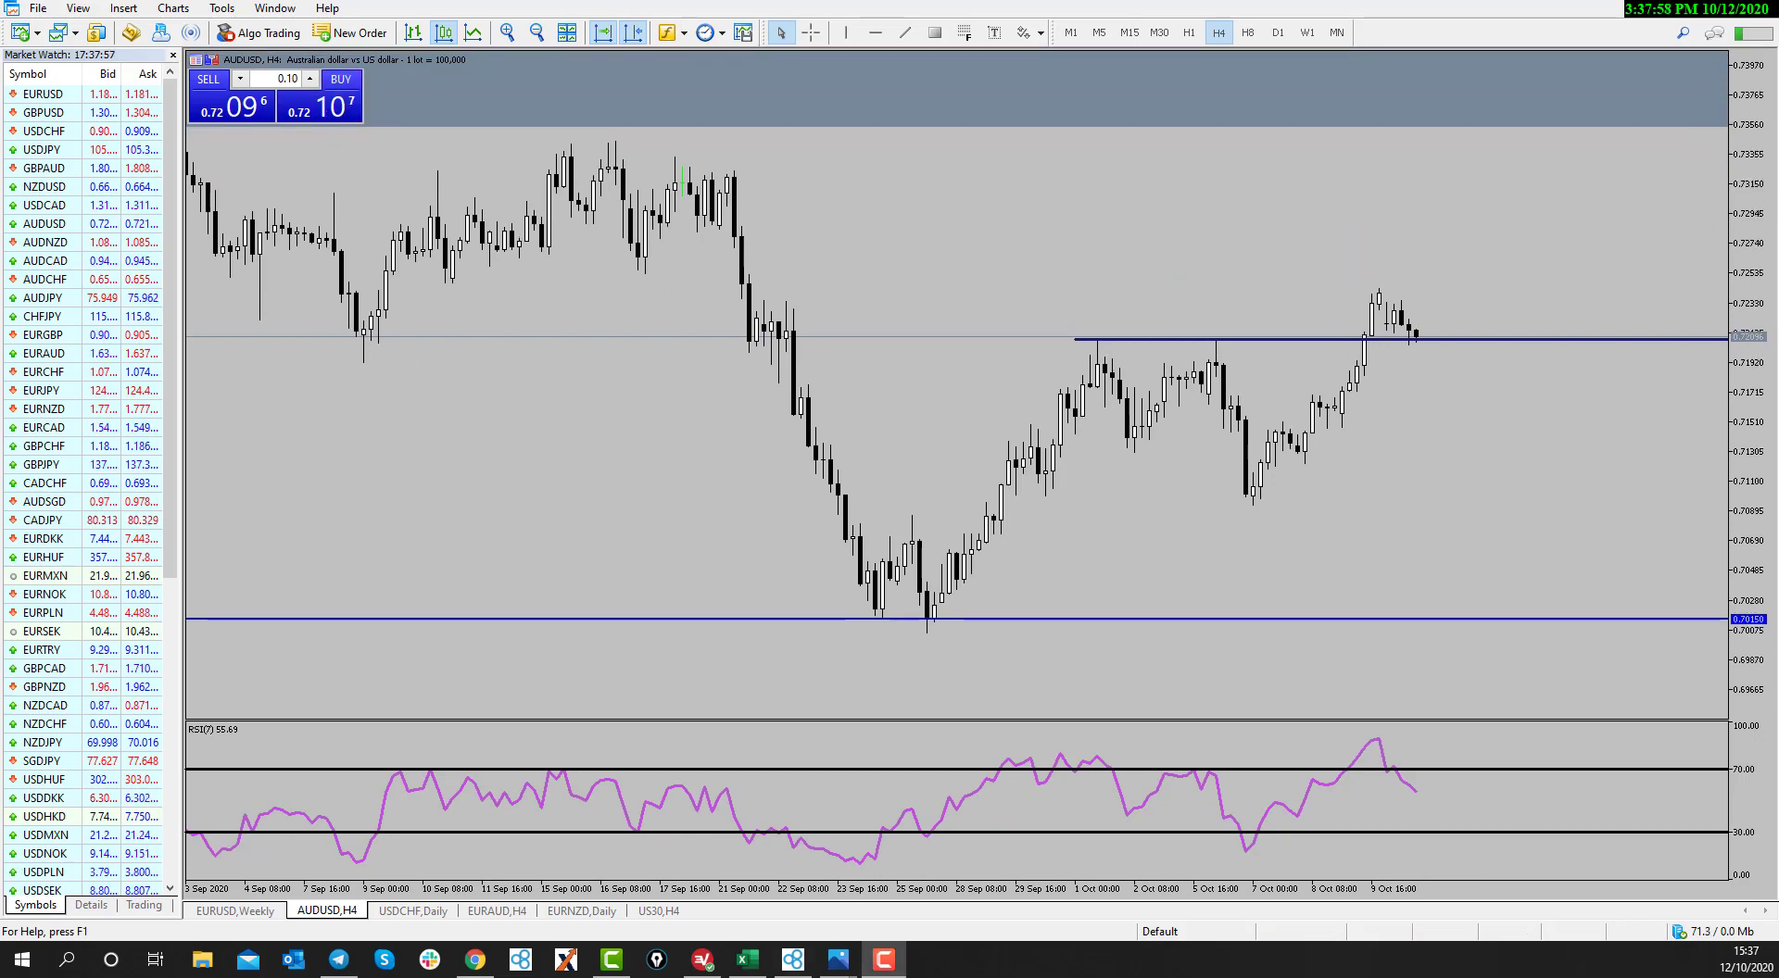
Sketch the path up from the 23 Sep low, the pullback low, a zig-zag drop and the resistance zone
mouse_move(863, 607)
left_mouse_down()
mouse_move(899, 547)
mouse_move(931, 570)
mouse_move(1019, 434)
mouse_move(1120, 385)
mouse_move(1179, 377)
mouse_move(1248, 454)
left_mouse_up()
mouse_move(1129, 454)
left_mouse_down()
mouse_move(1305, 460)
mouse_move(1307, 537)
mouse_move(1281, 427)
left_mouse_up()
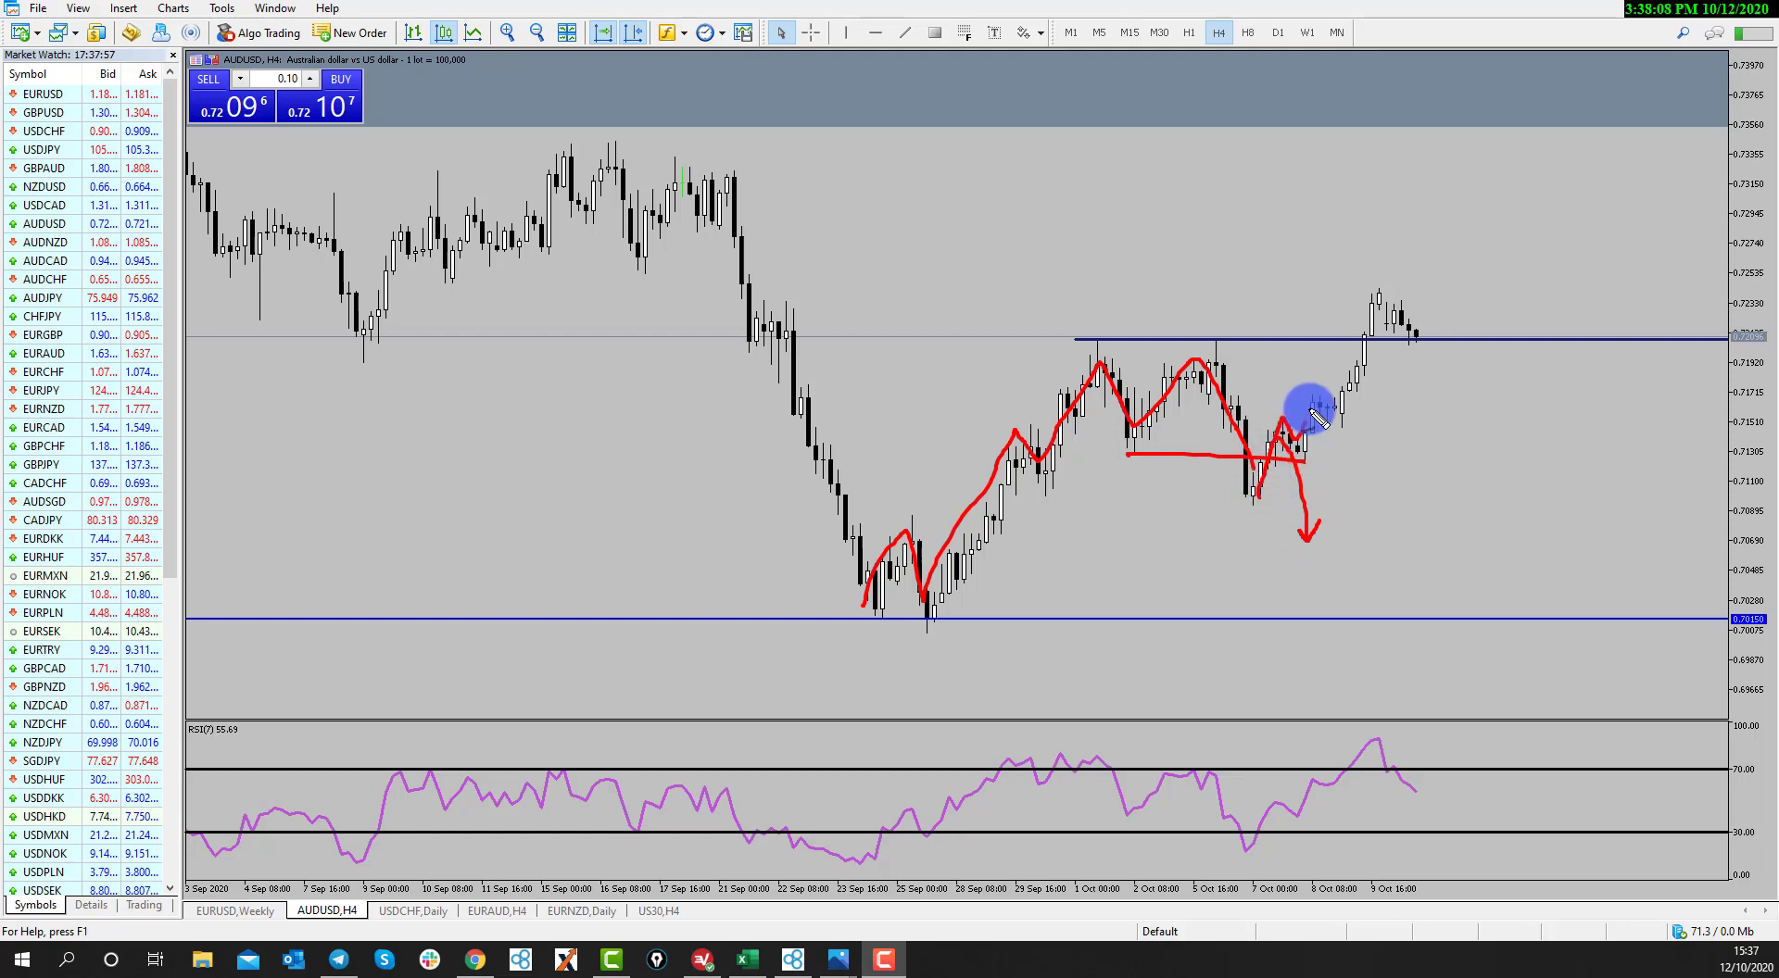
mouse_move(1309, 386)
left_mouse_down()
mouse_move(1362, 359)
mouse_move(1373, 283)
mouse_move(1365, 304)
mouse_move(1418, 331)
left_mouse_up()
mouse_move(1074, 338)
left_mouse_down()
mouse_move(1397, 340)
mouse_move(1509, 362)
mouse_move(1127, 366)
mouse_move(1171, 337)
left_mouse_up()
left_click_drag(1422, 356, 1458, 243)
Add a level above the recent peak, a breakout arrow, an X over the upside target and a fall back
left_click_drag(1340, 291, 1482, 284)
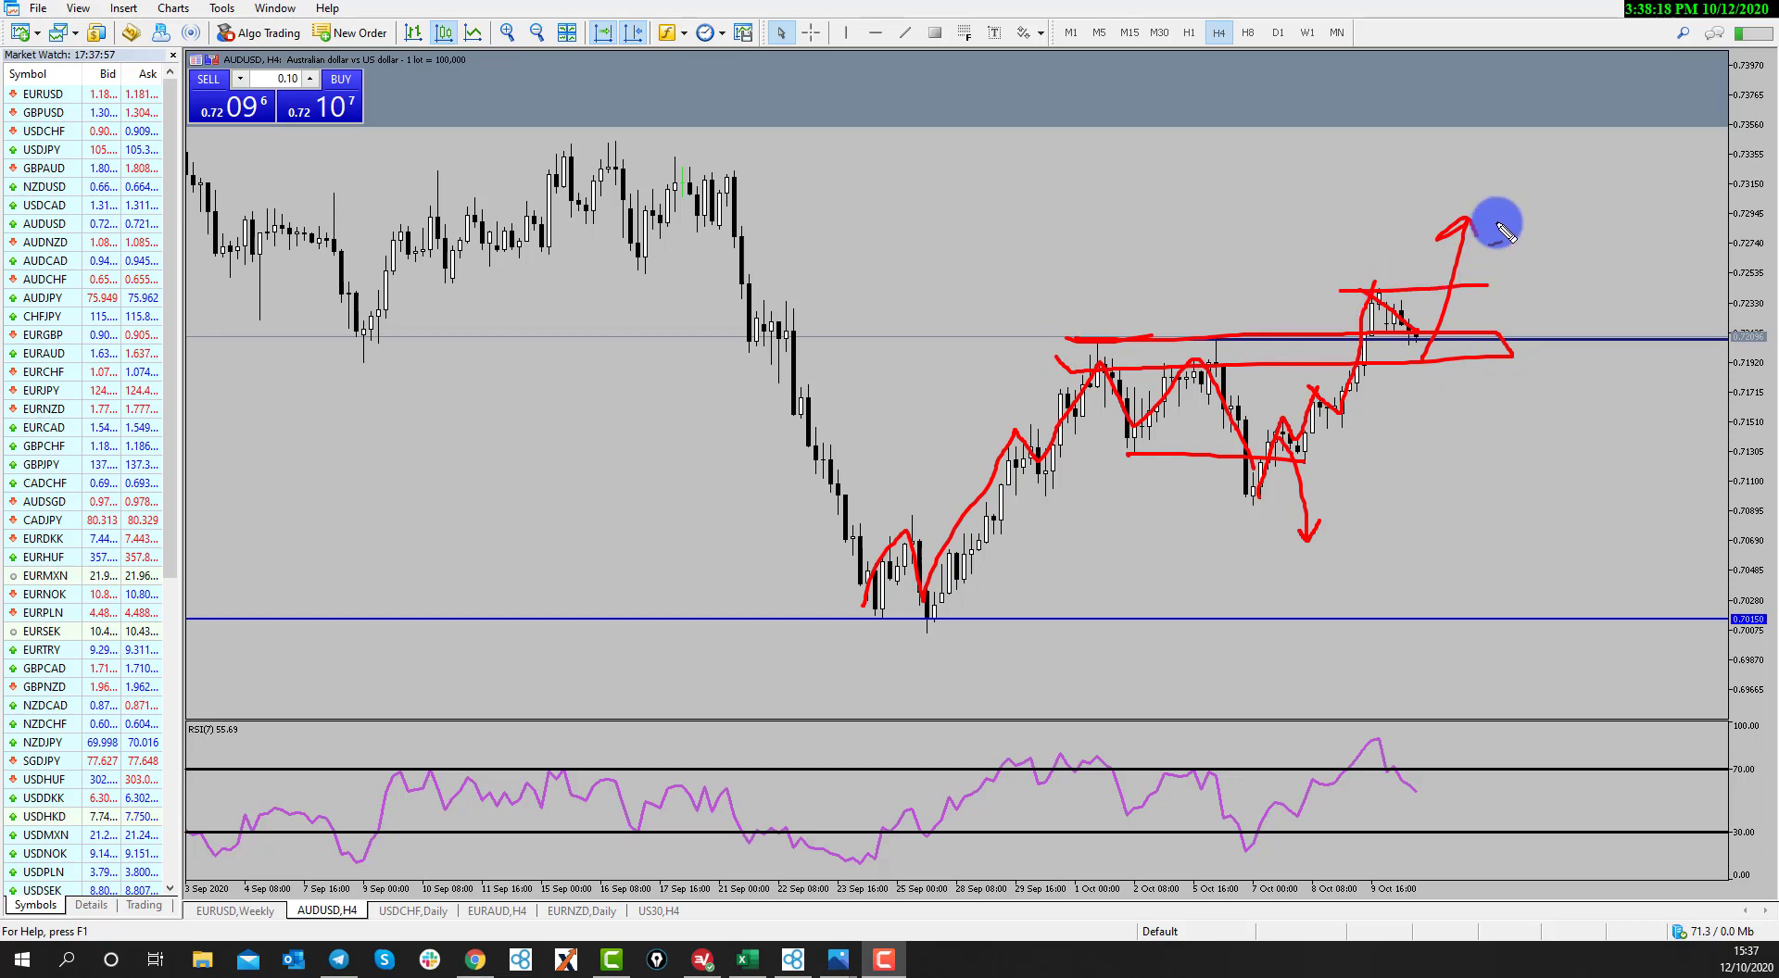
mouse_move(1483, 217)
left_mouse_down()
mouse_move(1512, 243)
mouse_move(1537, 147)
mouse_move(1552, 162)
left_mouse_up()
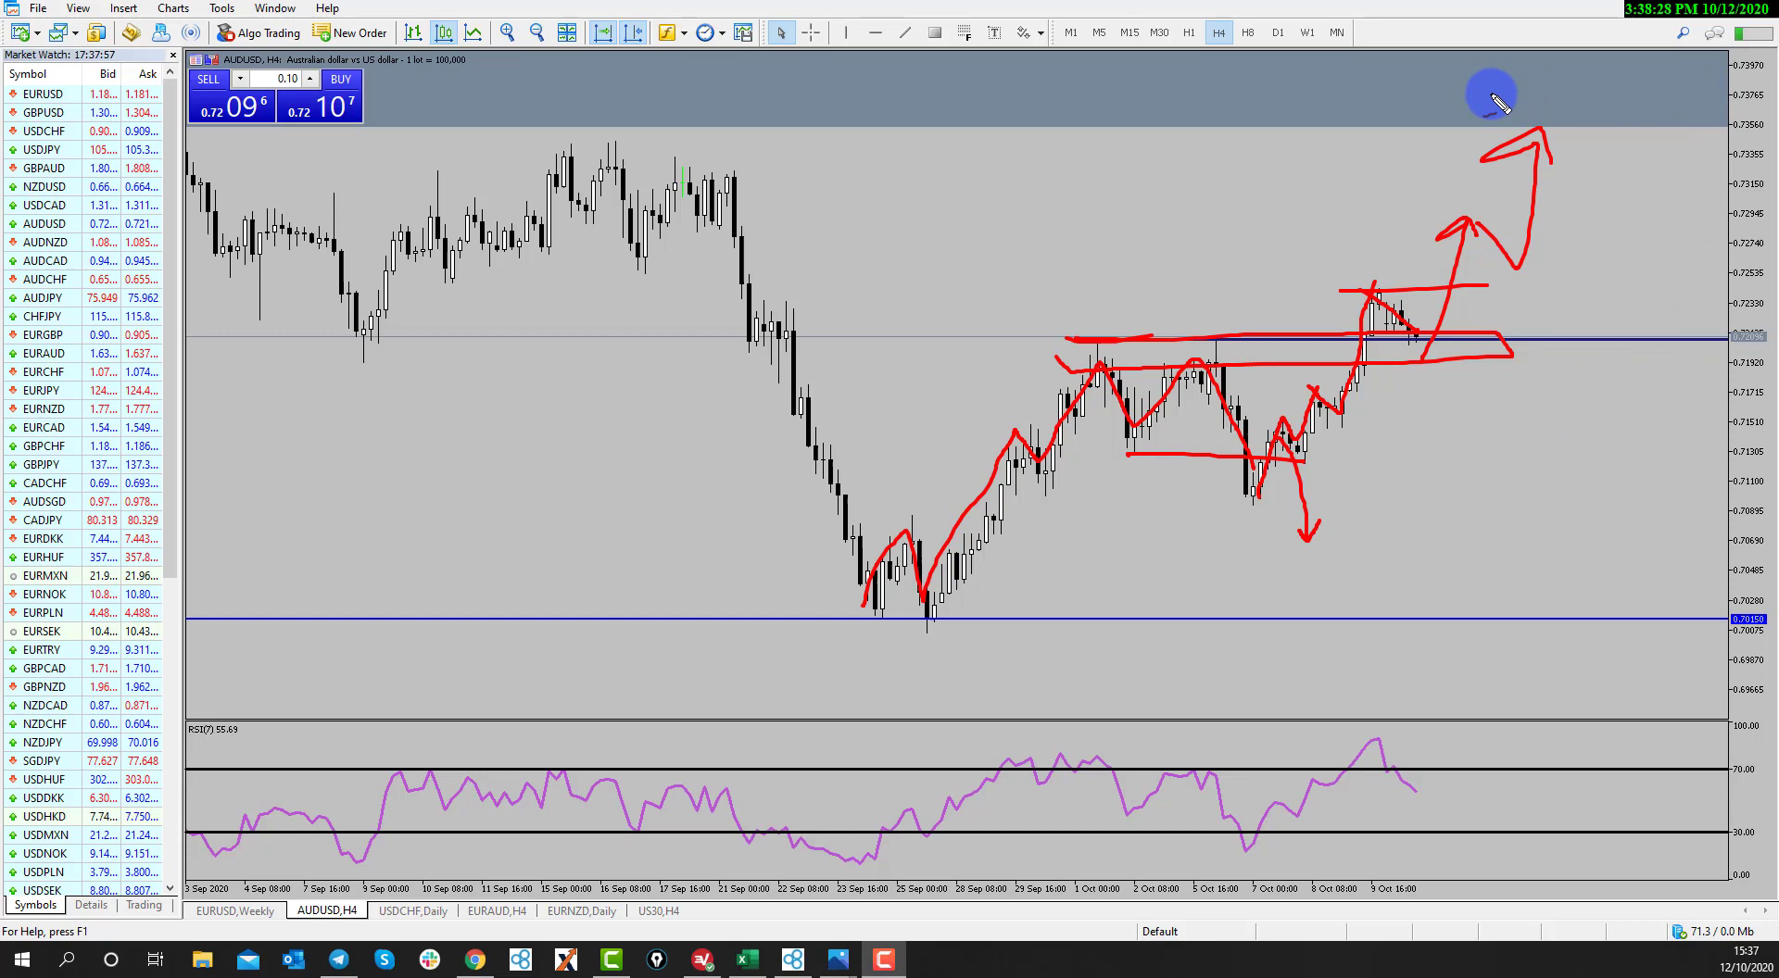
left_click_drag(1617, 56, 1451, 121)
left_click_drag(1519, 54, 1643, 169)
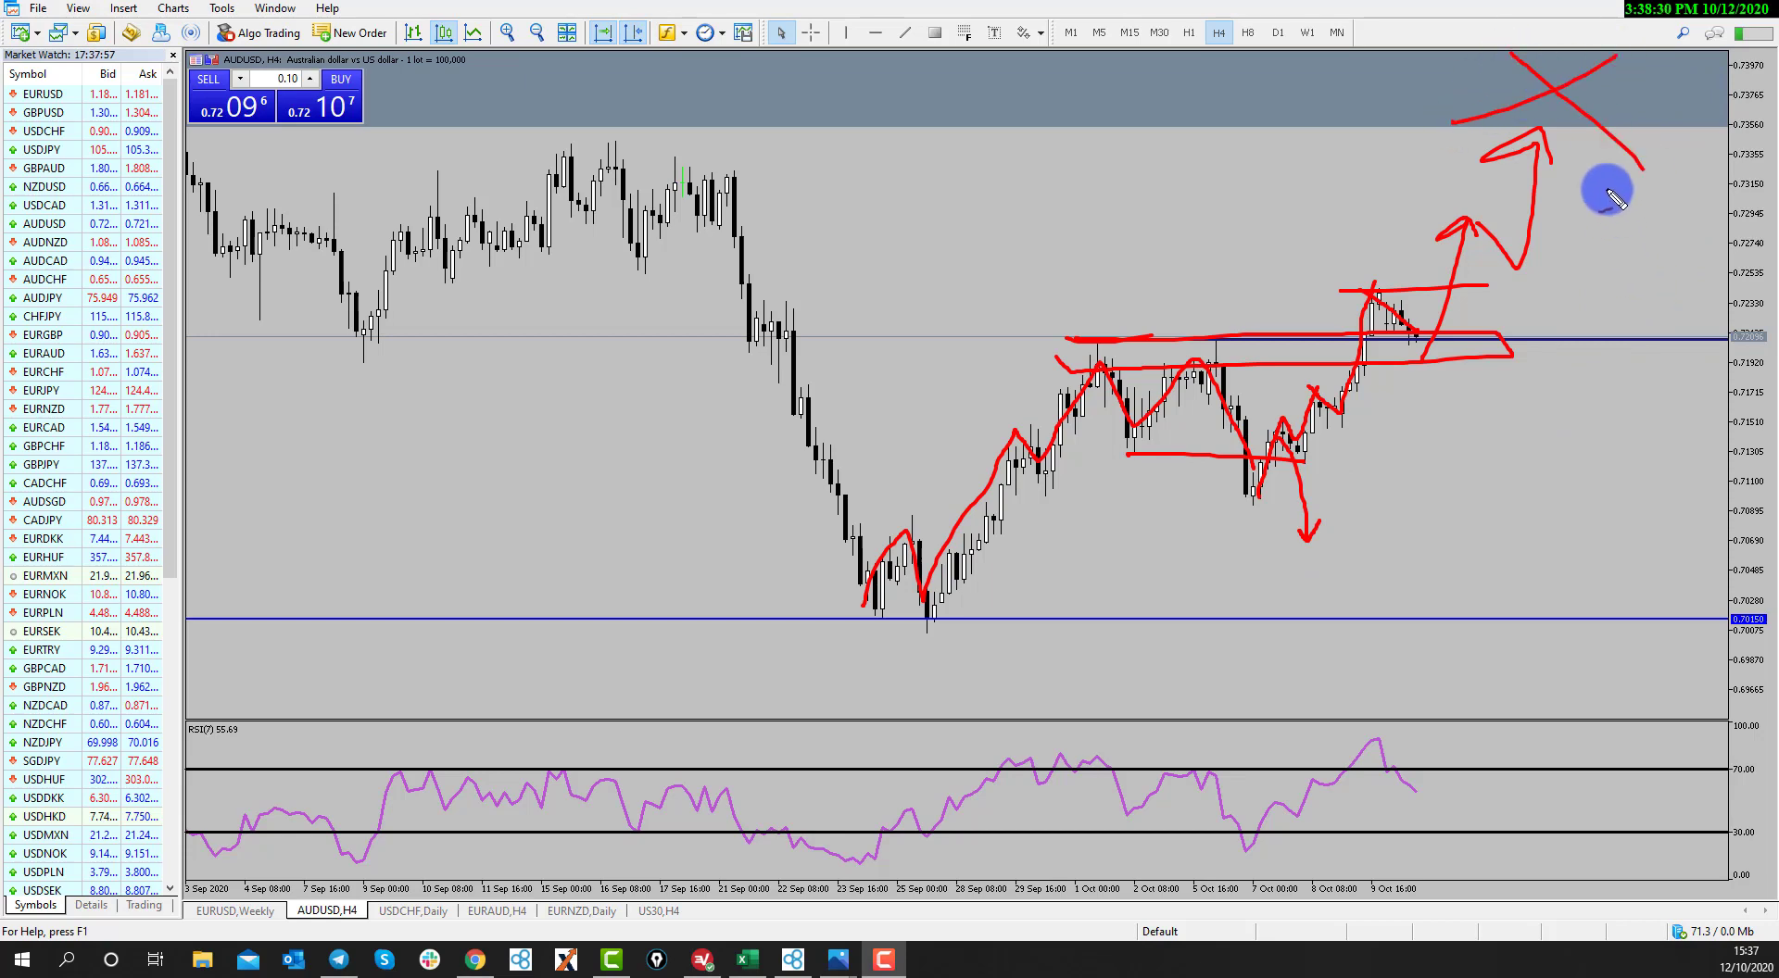
mouse_move(1584, 89)
left_mouse_down()
mouse_move(1640, 306)
mouse_move(1665, 243)
left_mouse_up()
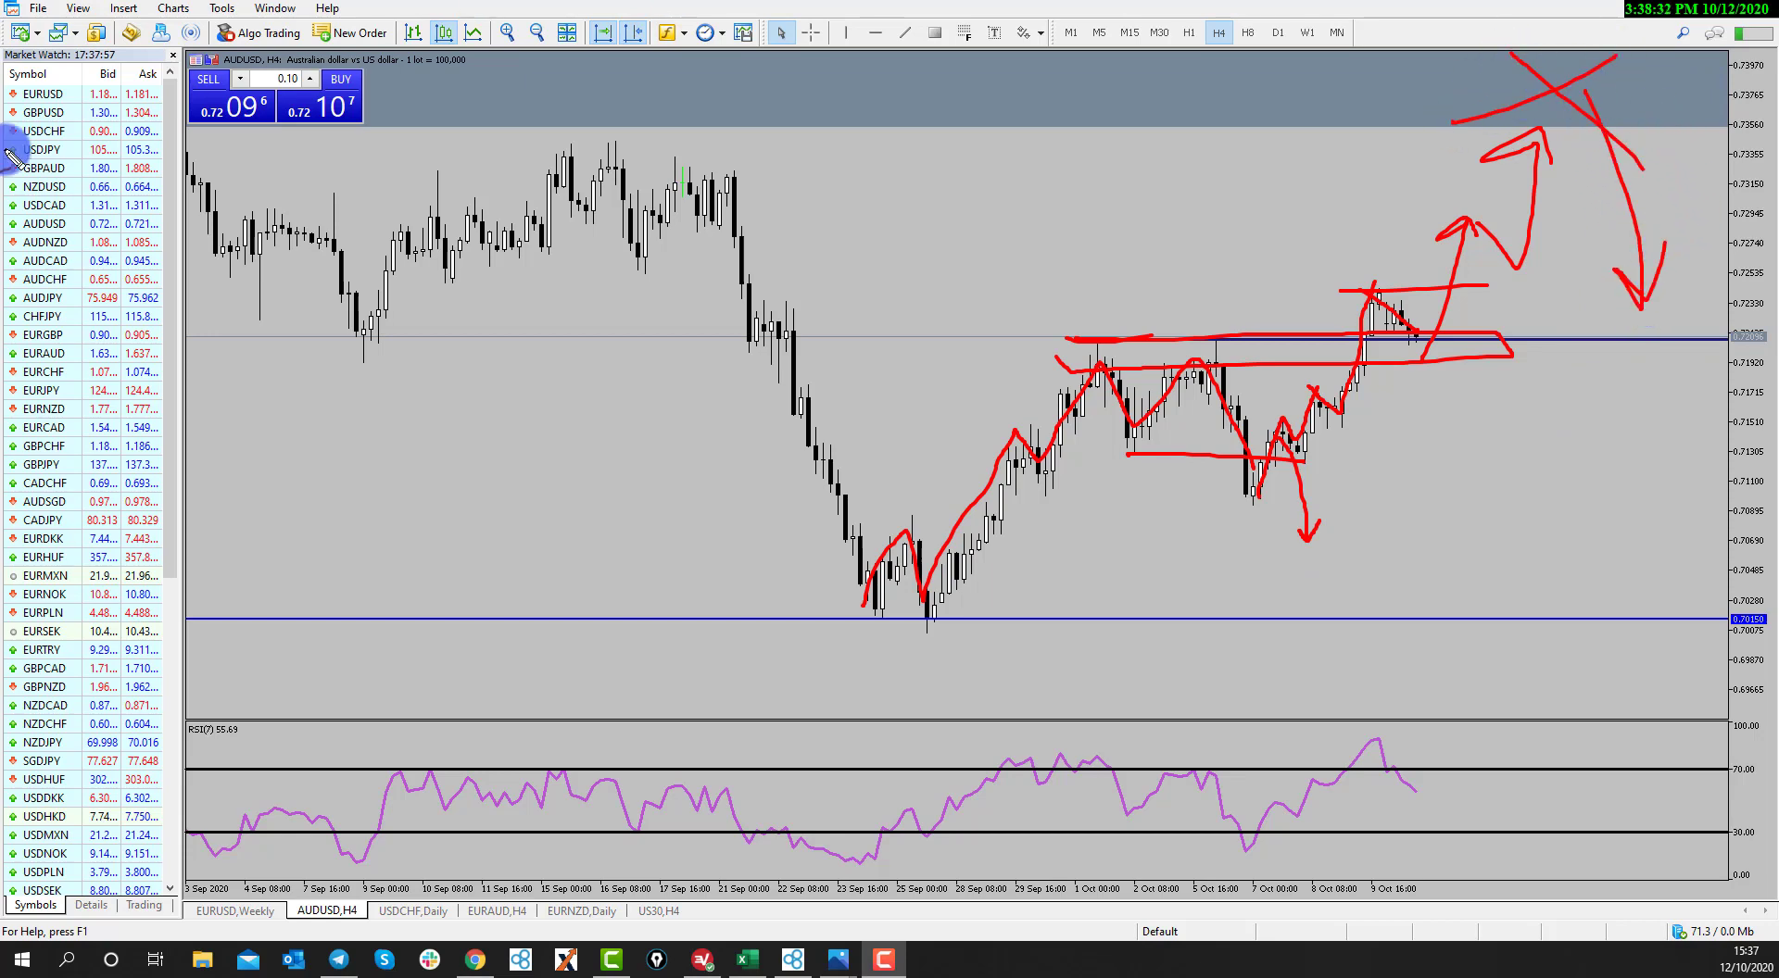